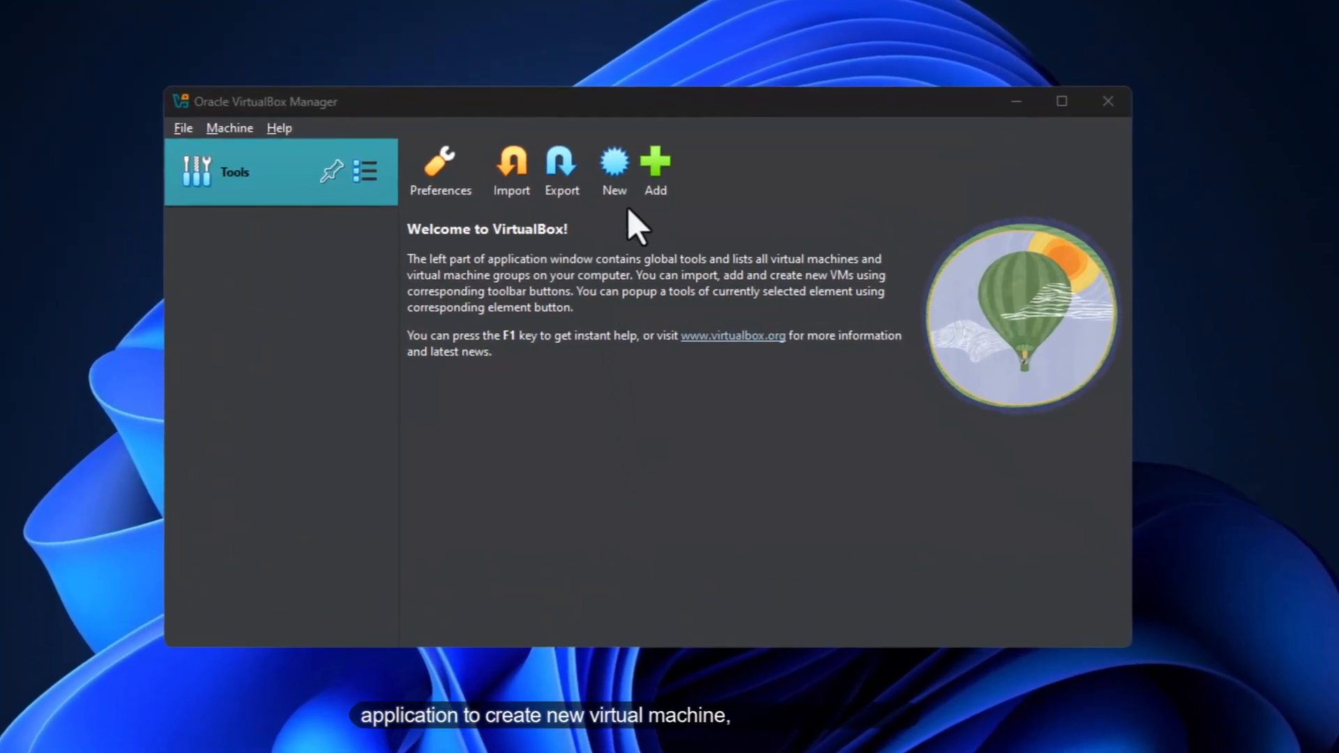
# Create a new VM named Ubuntu-24 using the ubuntu-24.04.1-desktop-amd64.iso image
pyautogui.click(616, 167)
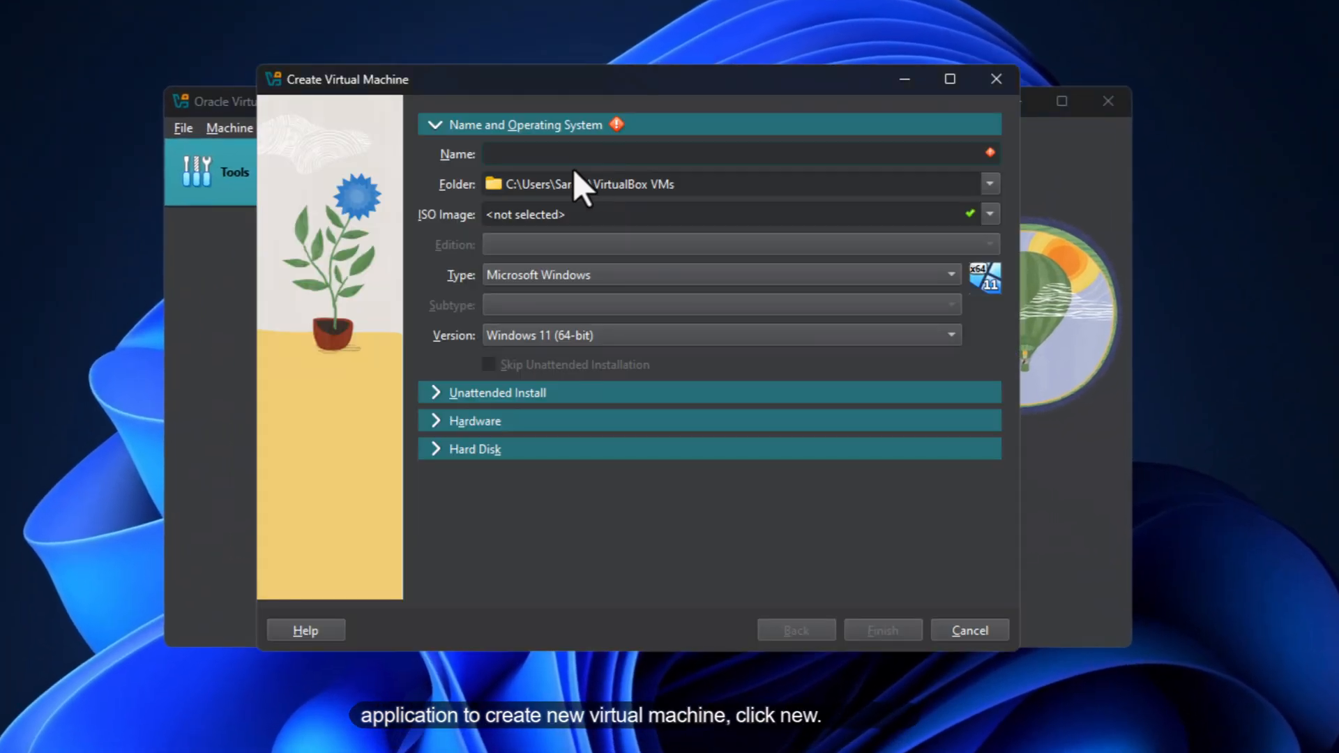
pyautogui.write('Ub')
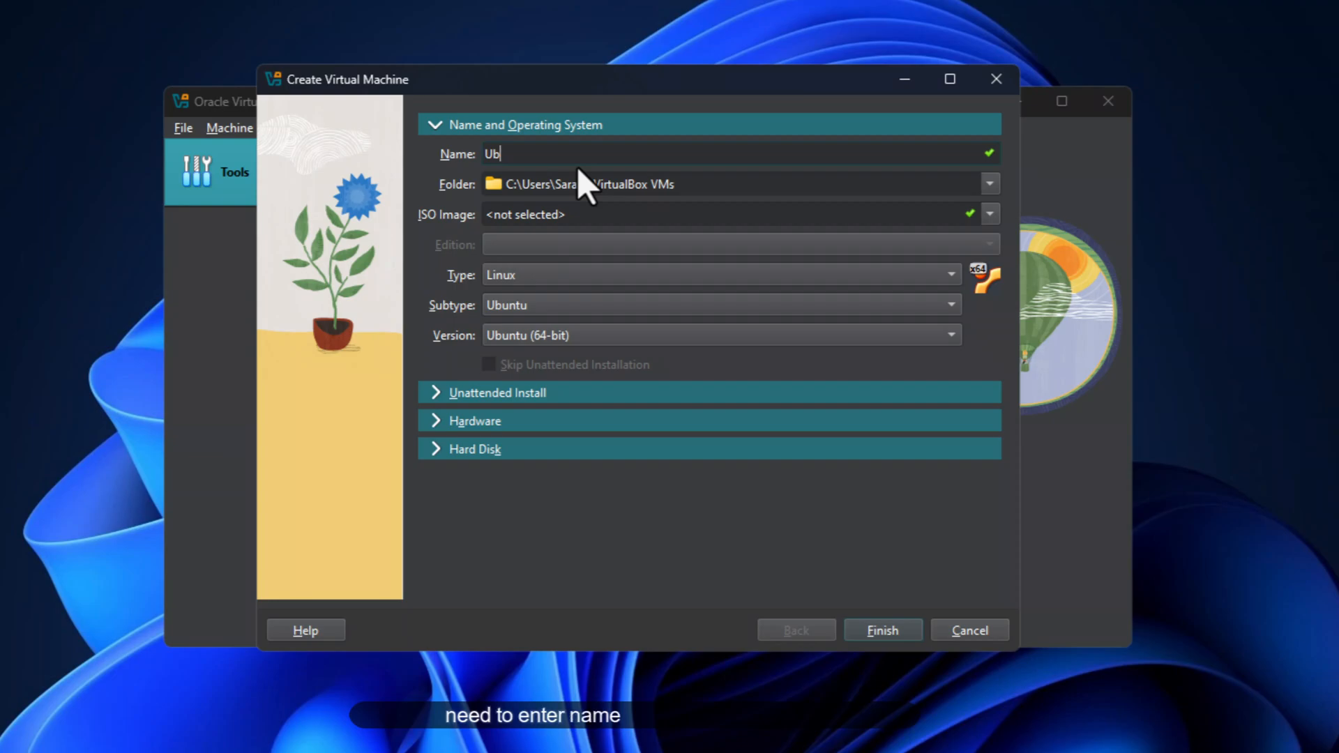
pyautogui.write('untu')
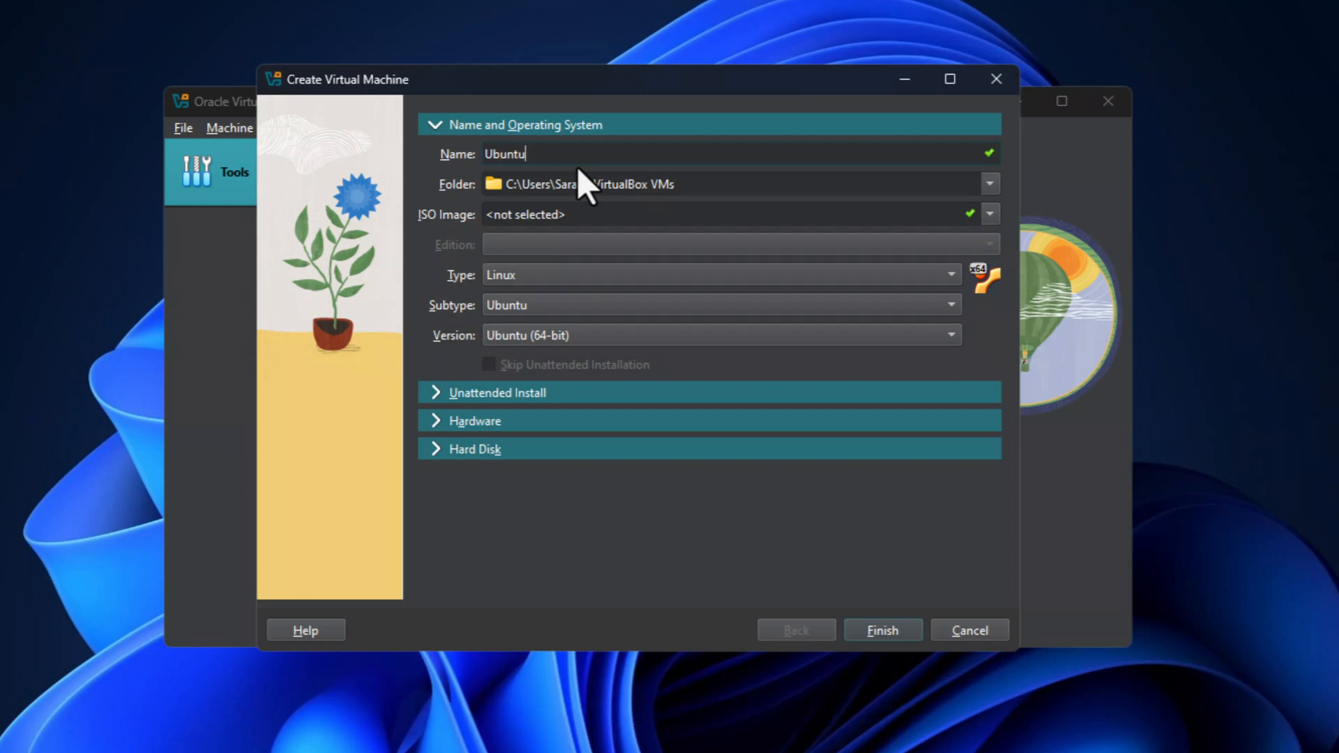
pyautogui.write('-24')
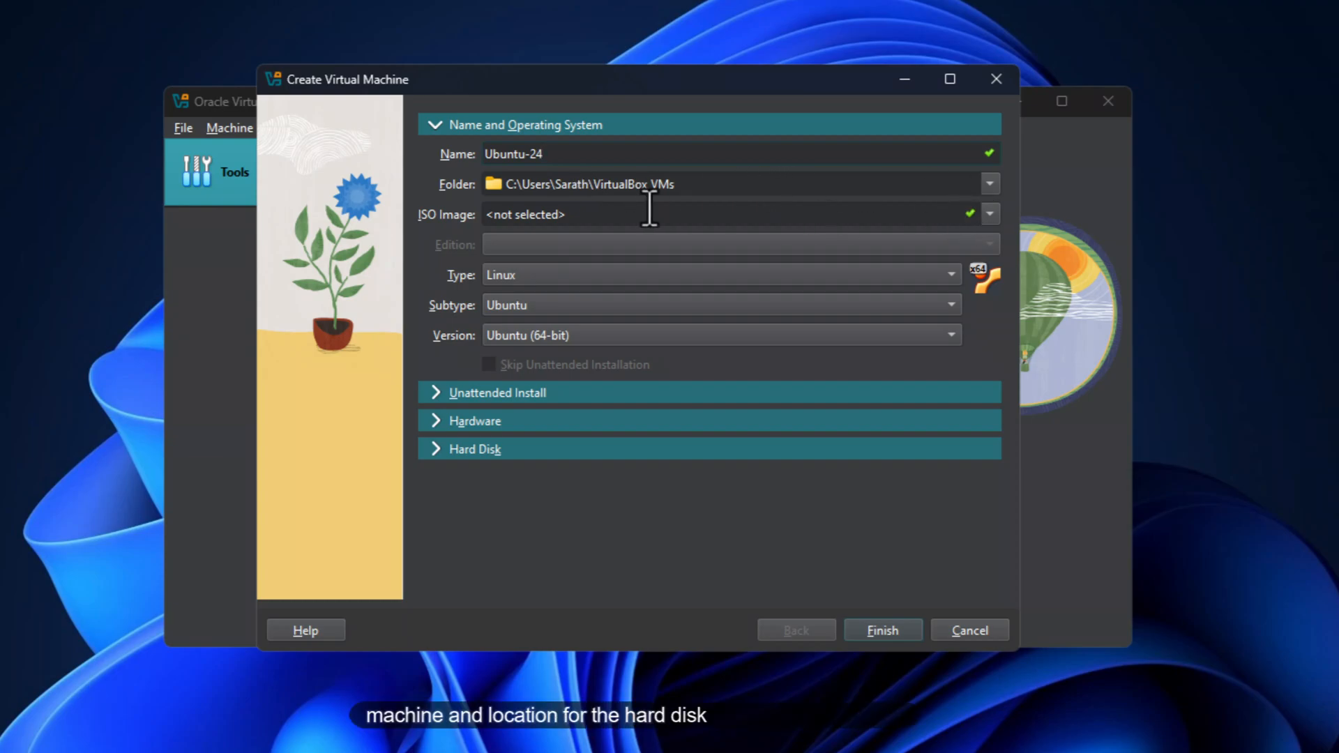
pyautogui.click(989, 218)
pyautogui.click(661, 285)
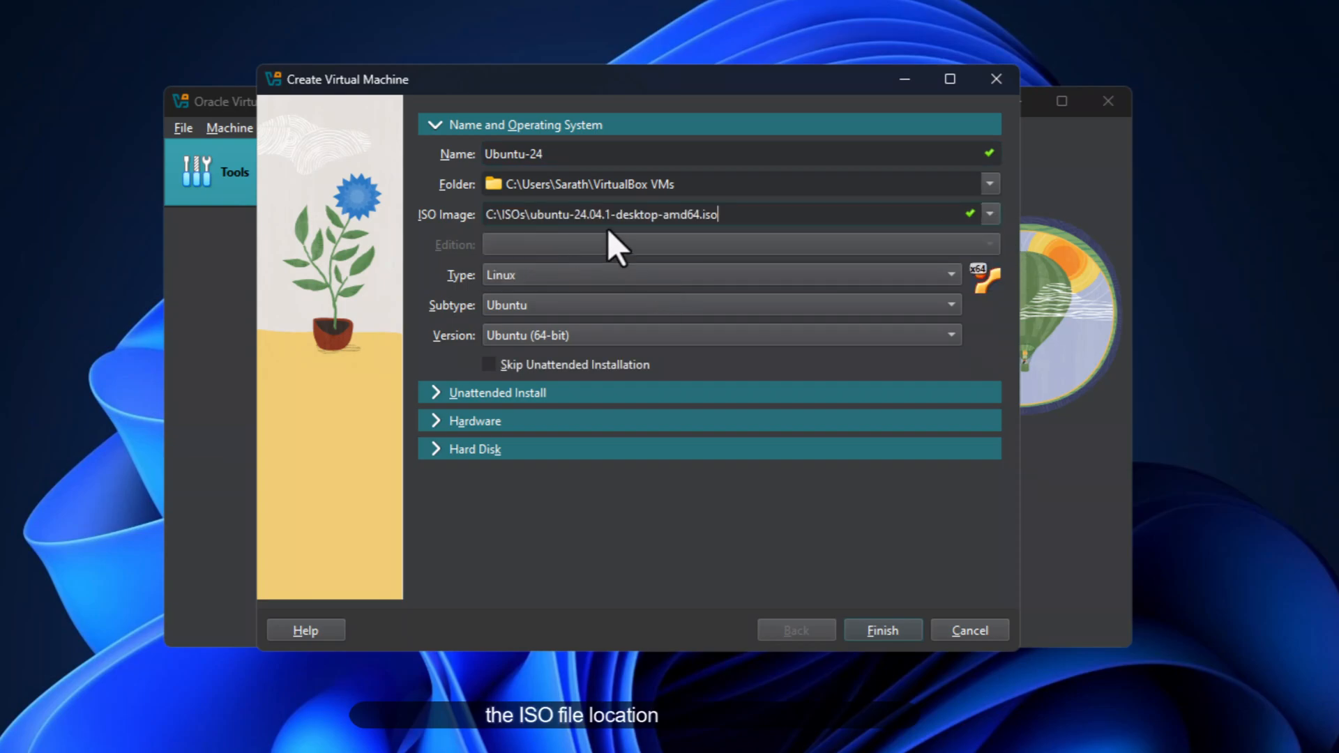
# Confirm the OS as Type Linux, Subtype Ubuntu, Version Ubuntu (64-bit)
pyautogui.click(561, 276)
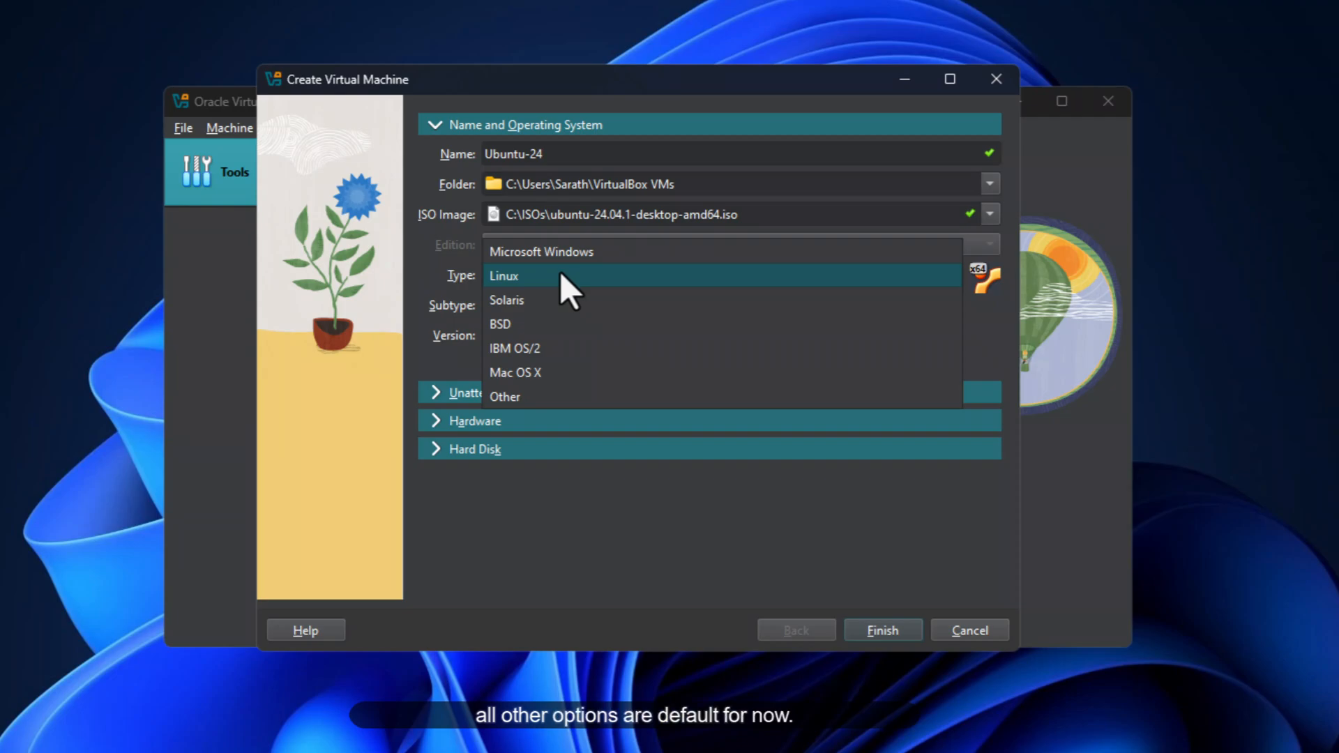
pyautogui.click(560, 273)
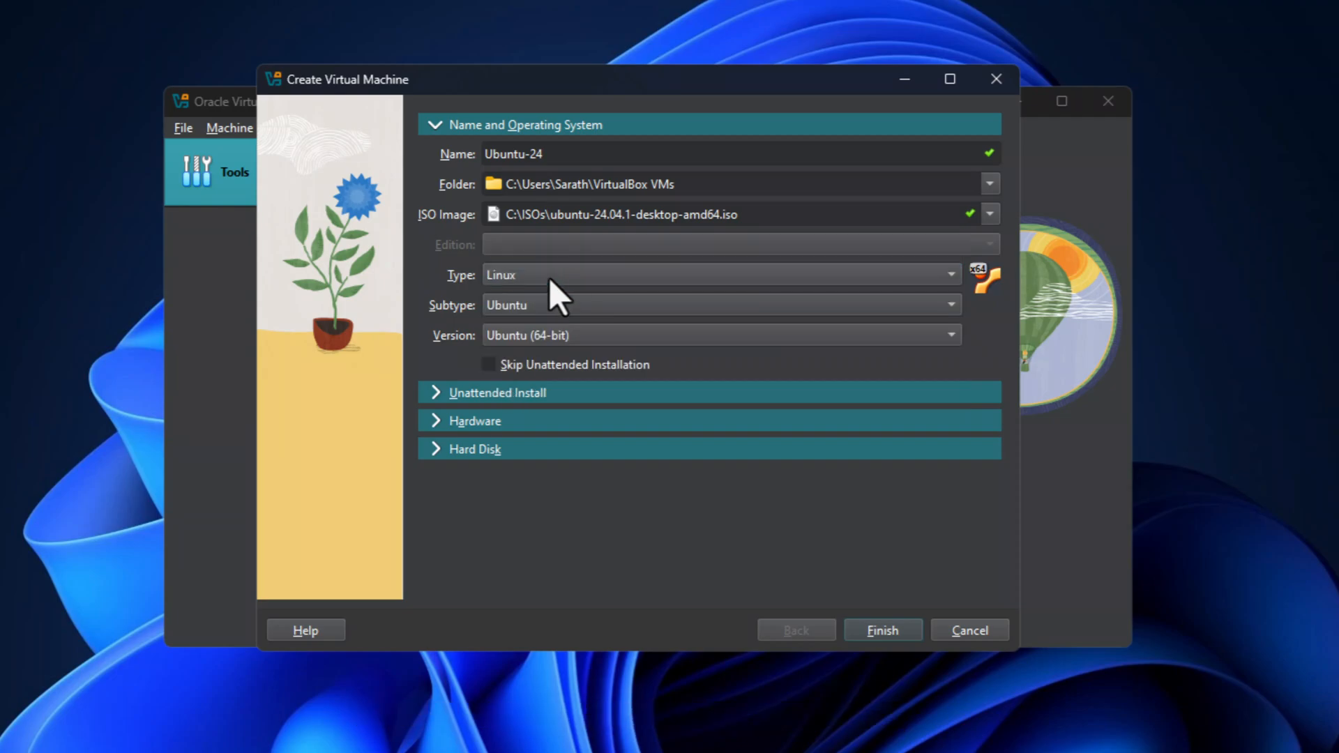
pyautogui.click(577, 302)
pyautogui.click(576, 302)
pyautogui.click(597, 335)
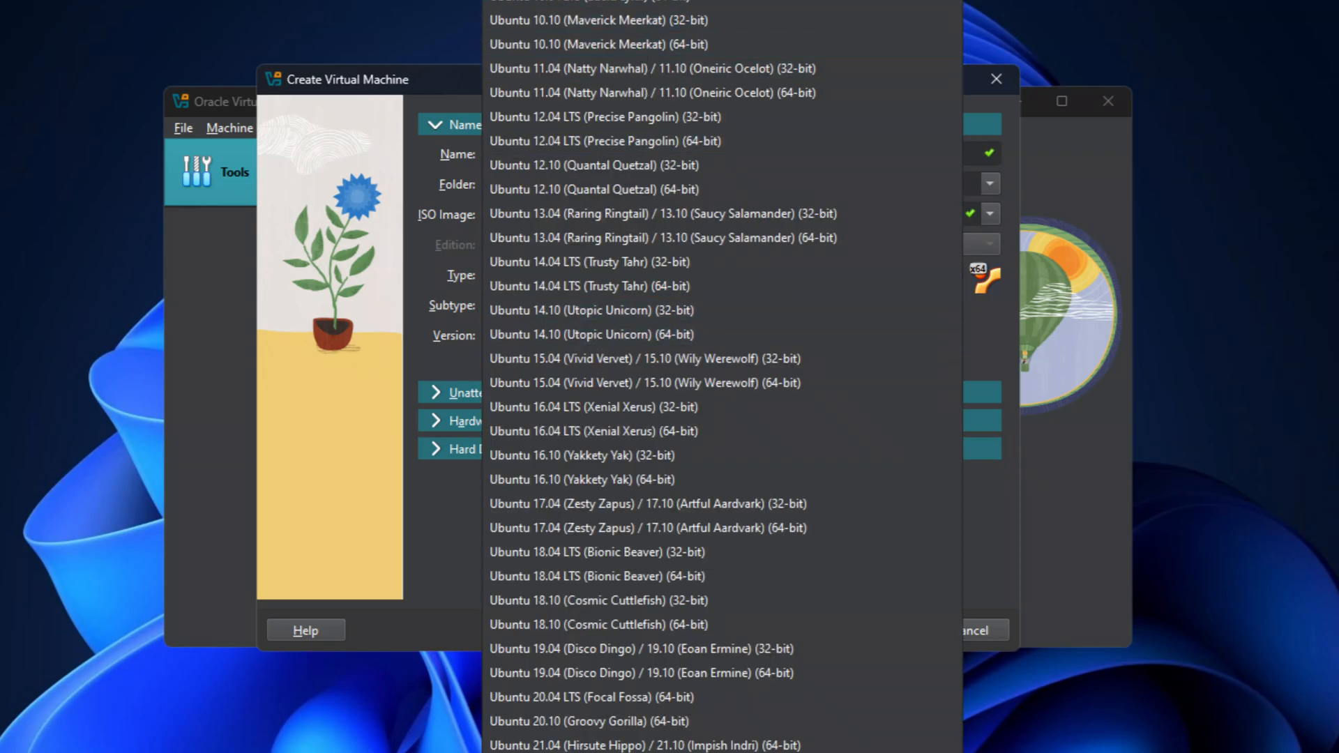
pyautogui.click(627, 2)
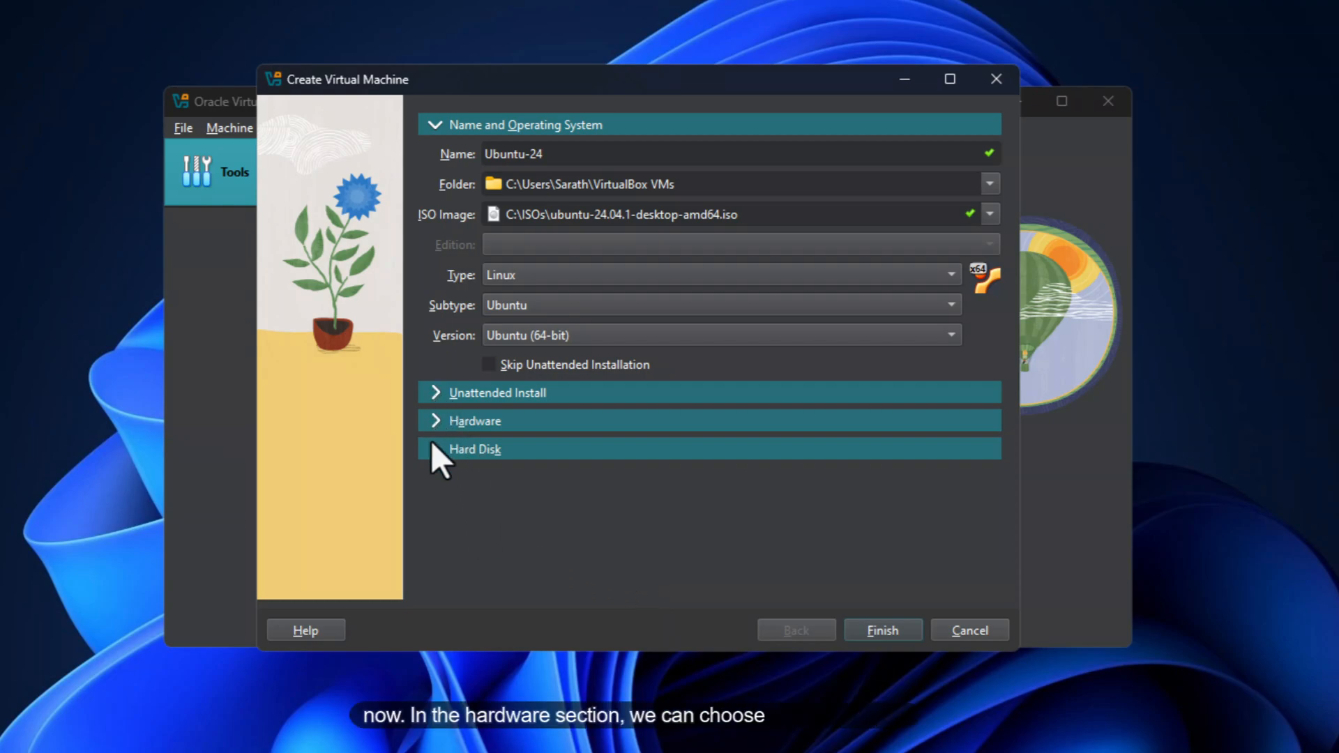
# Set Base Memory to 4096 MB with 2 CPUs and a 38.05 GB disk, then finish
pyautogui.click(435, 419)
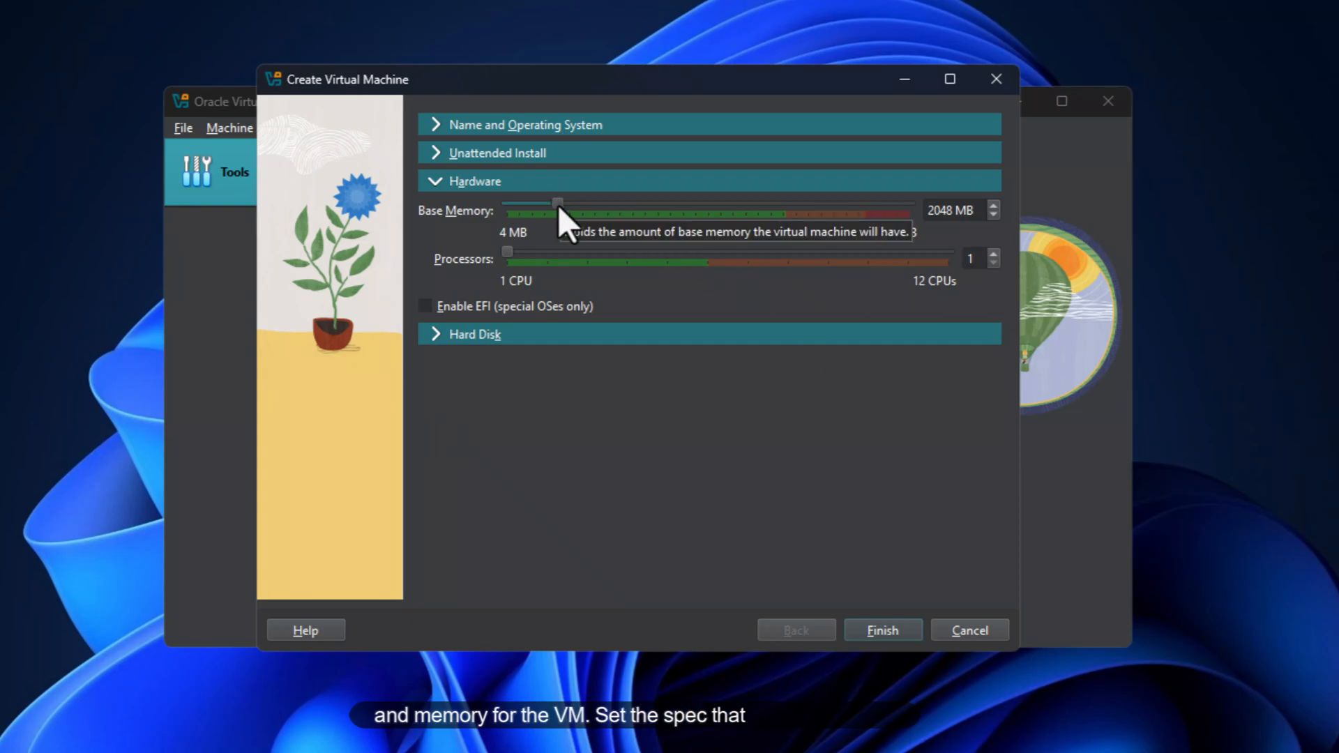
pyautogui.moveTo(561, 205); pyautogui.dragTo(585, 205)
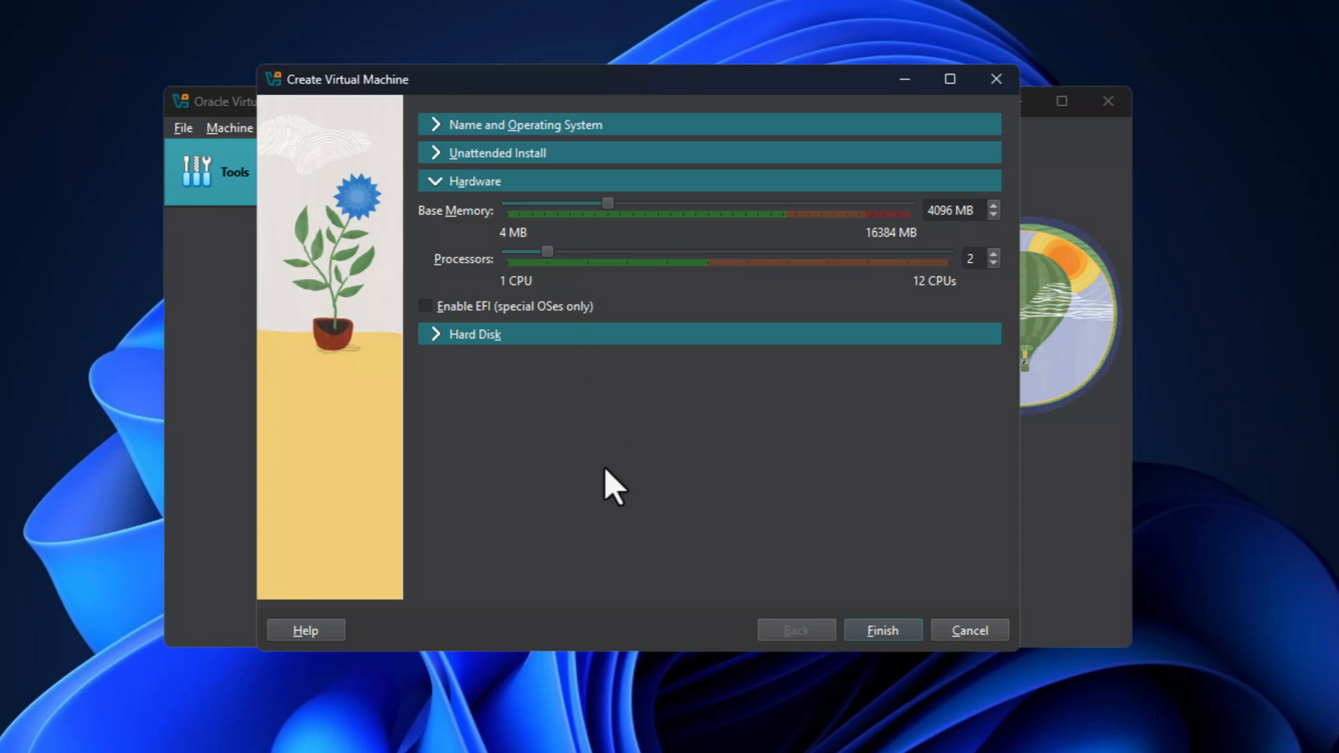
pyautogui.click(438, 331)
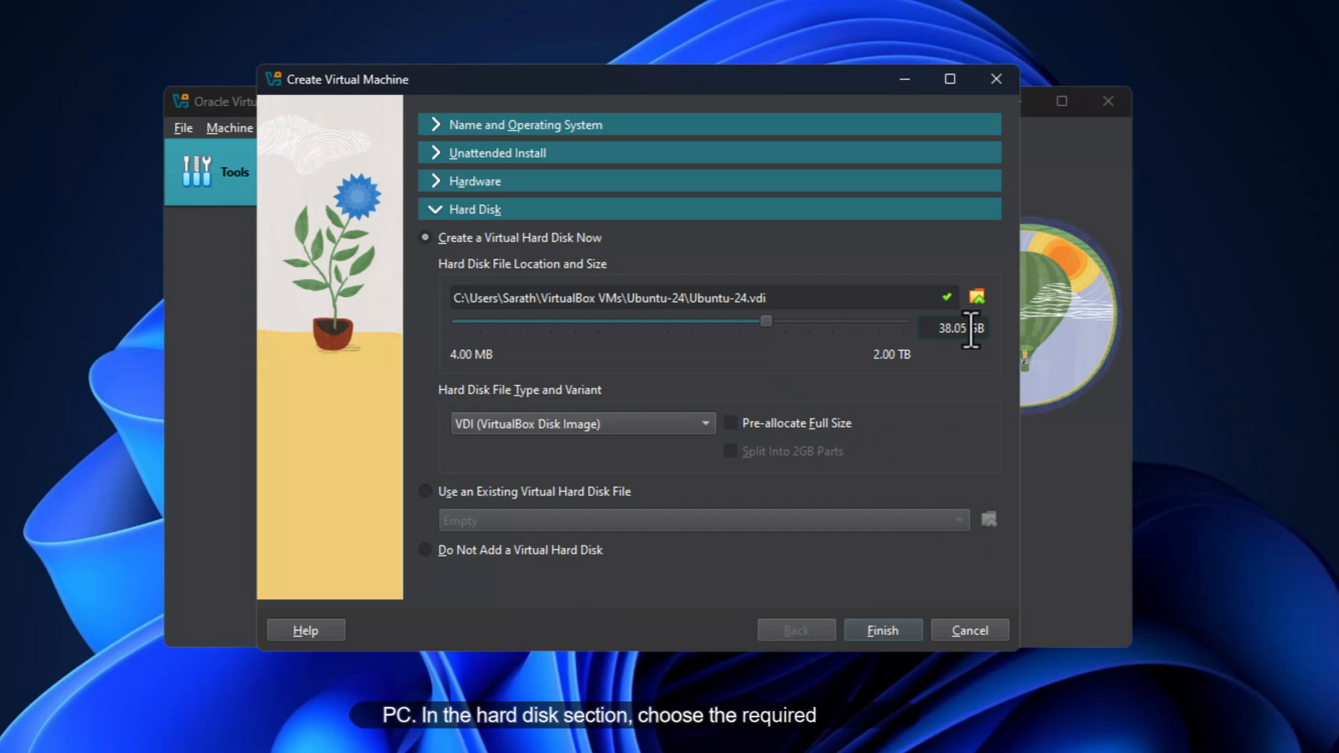
pyautogui.moveTo(961, 329); pyautogui.dragTo(870, 332)
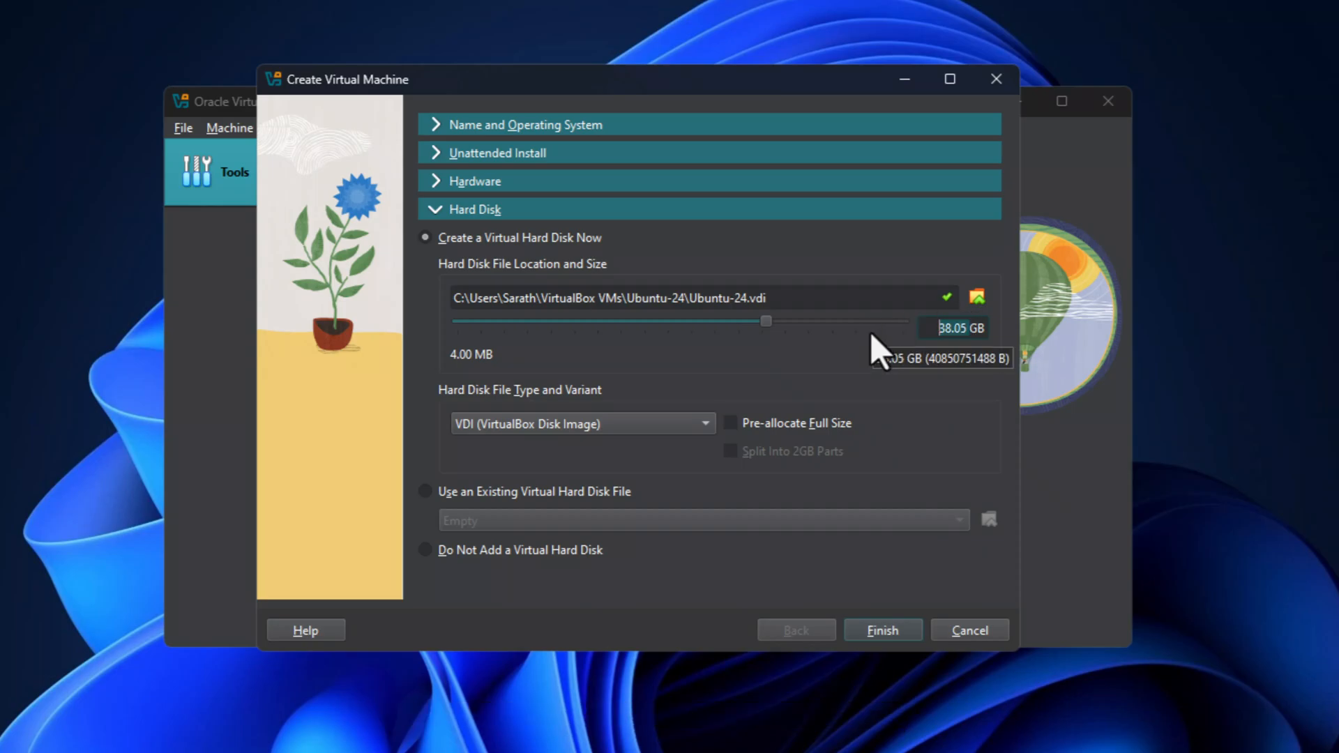
pyautogui.press('Return')
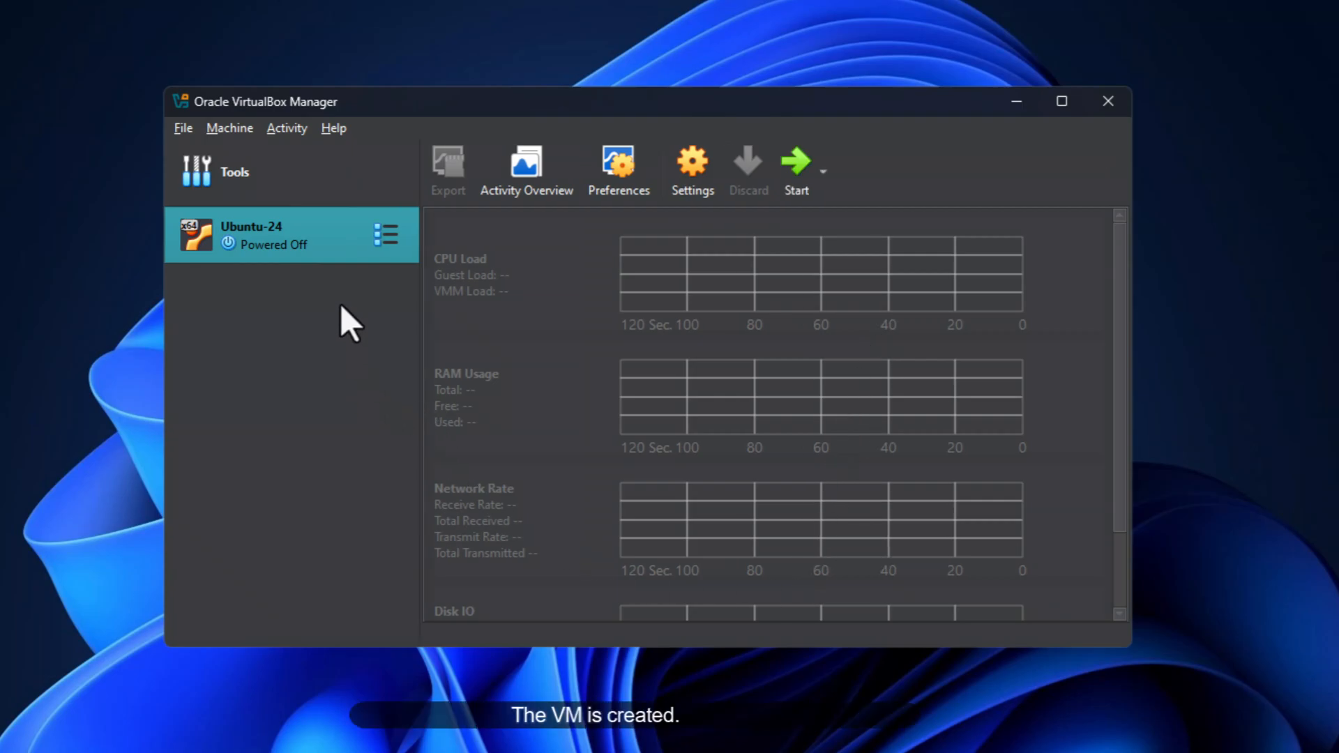
# Launch Ubuntu-24 with Normal Start from its context menu
pyautogui.rightClick(304, 240)
pyautogui.moveTo(401, 405)
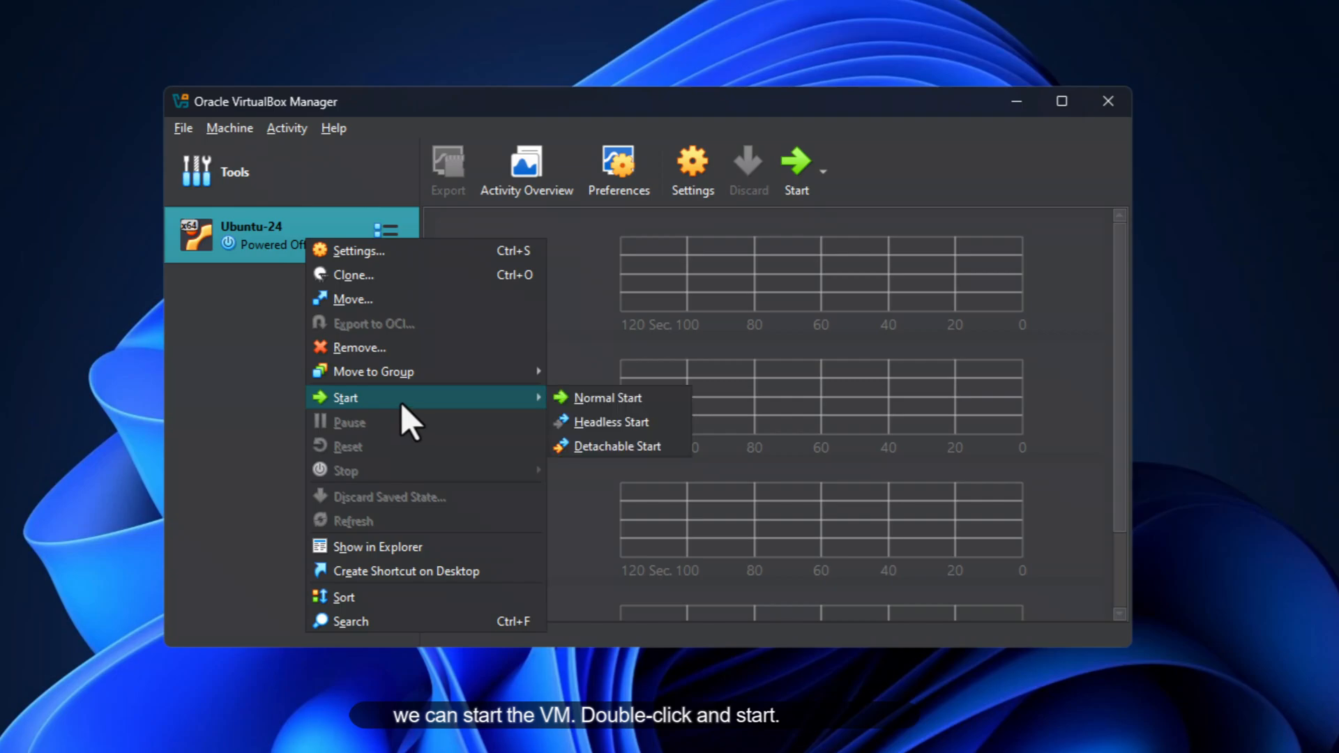
pyautogui.click(585, 398)
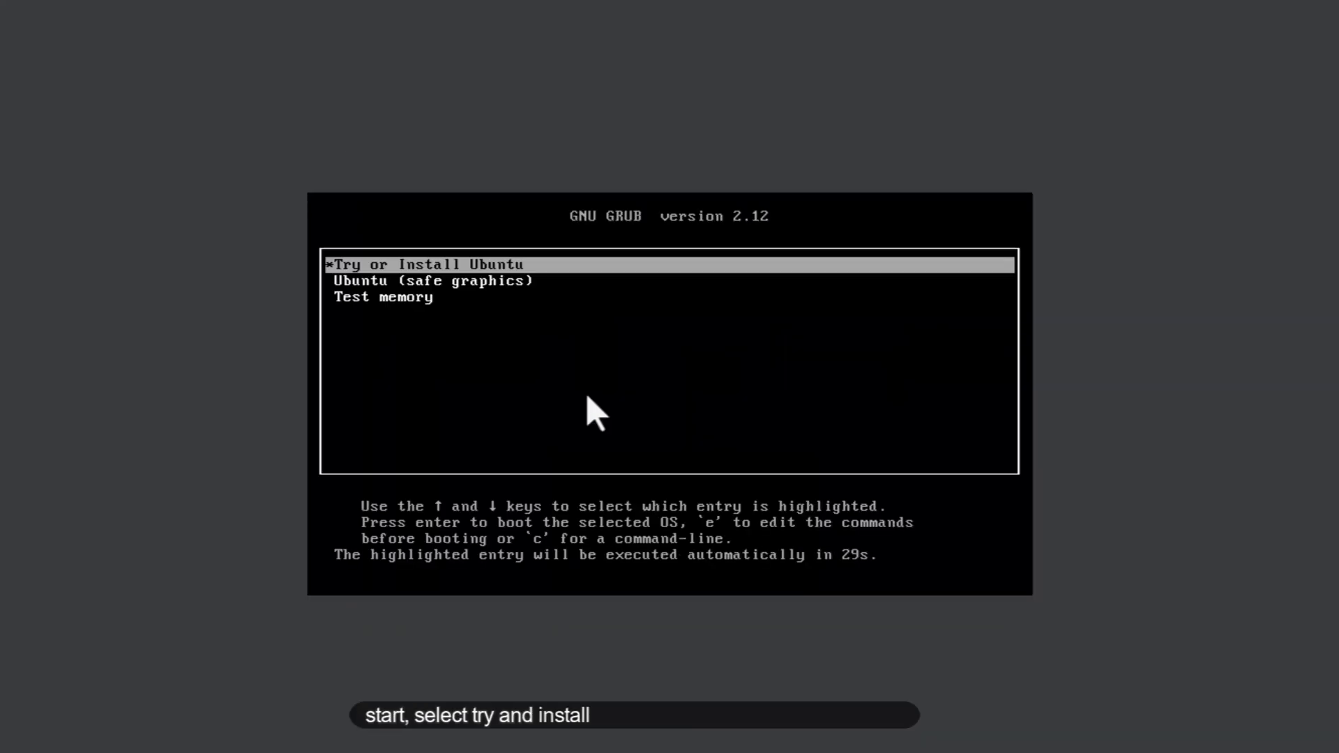
# Boot the 'Try or Install Ubuntu' GRUB entry and wait for the language page
pyautogui.press('Return')
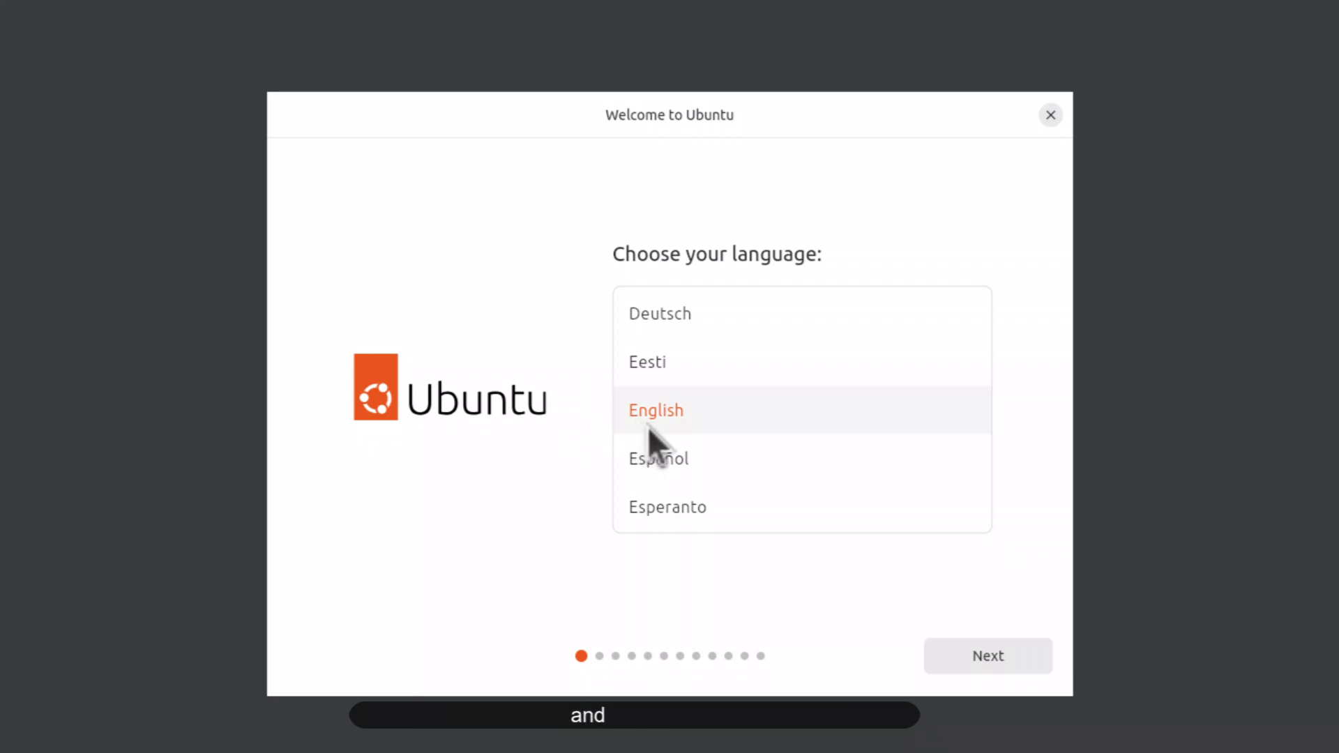
# Accept English, default accessibility, English (US) keyboard and internet pages, then skip the installer update
pyautogui.click(976, 661)
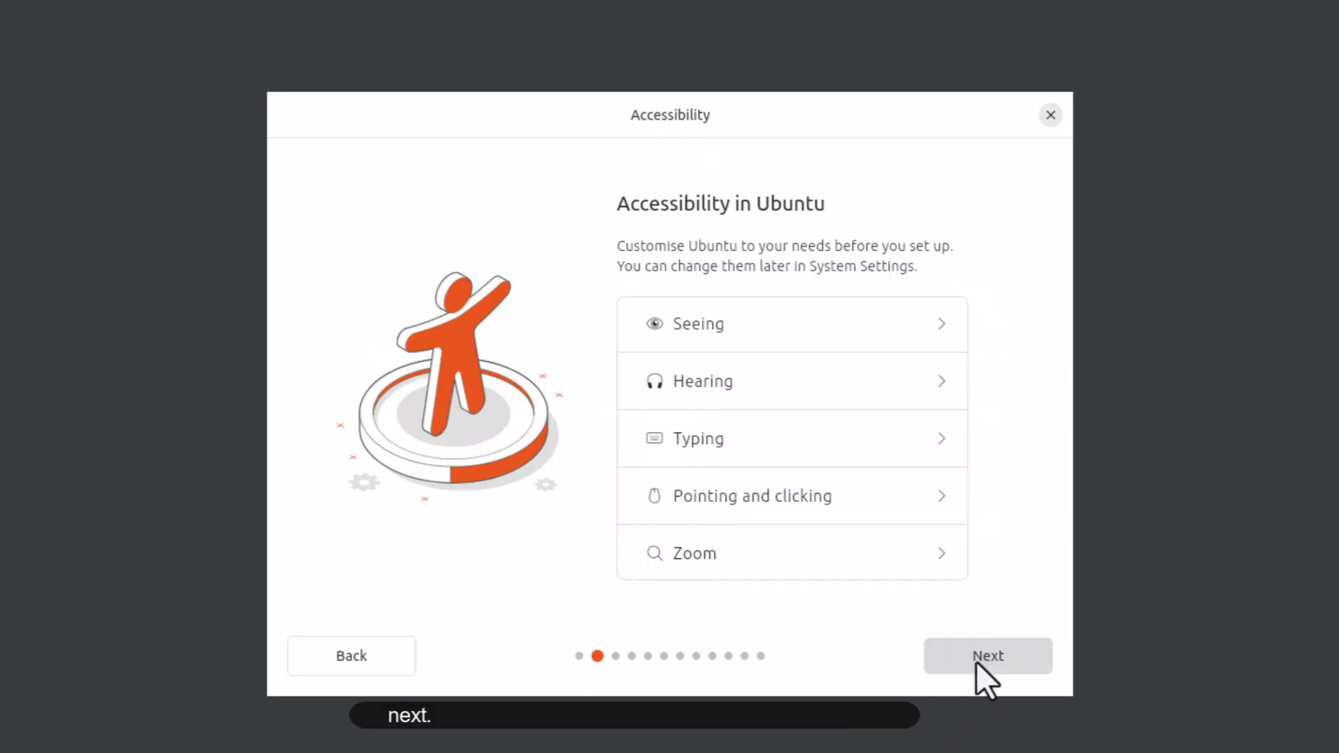
pyautogui.click(976, 662)
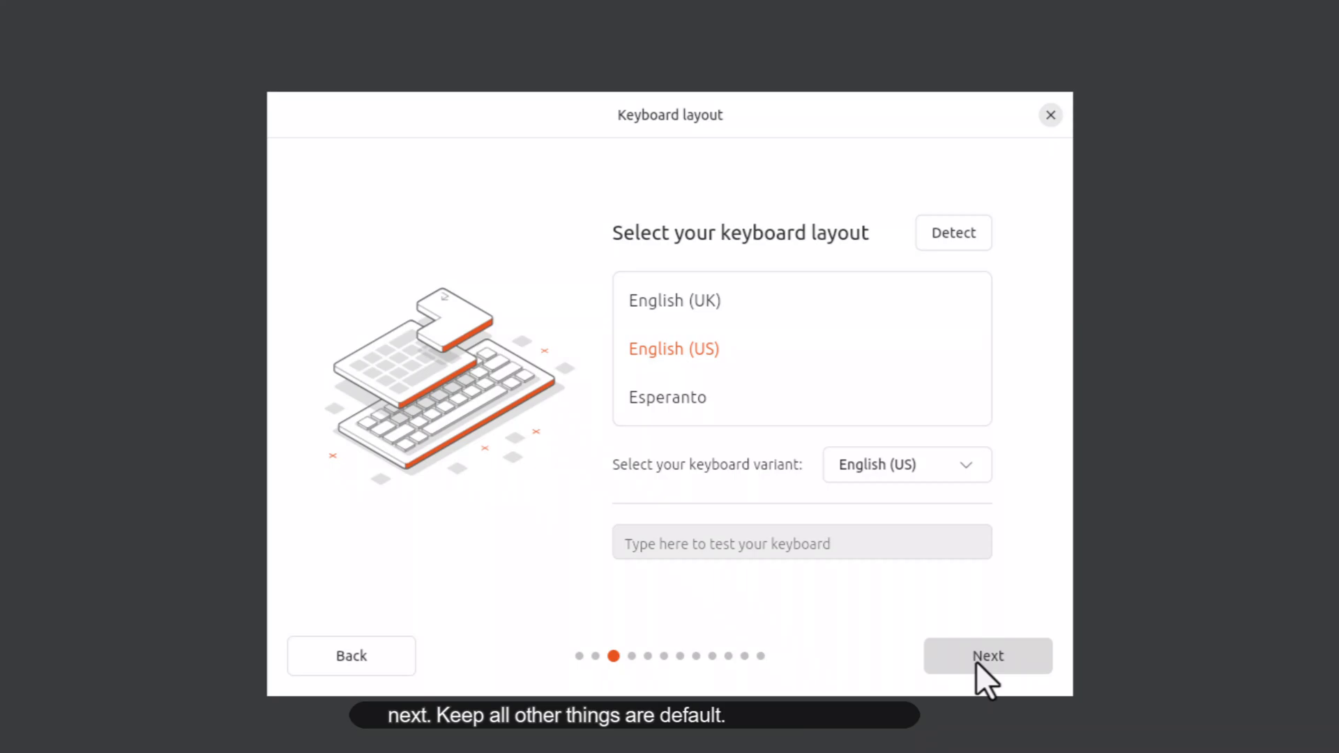
pyautogui.click(976, 663)
pyautogui.click(976, 663)
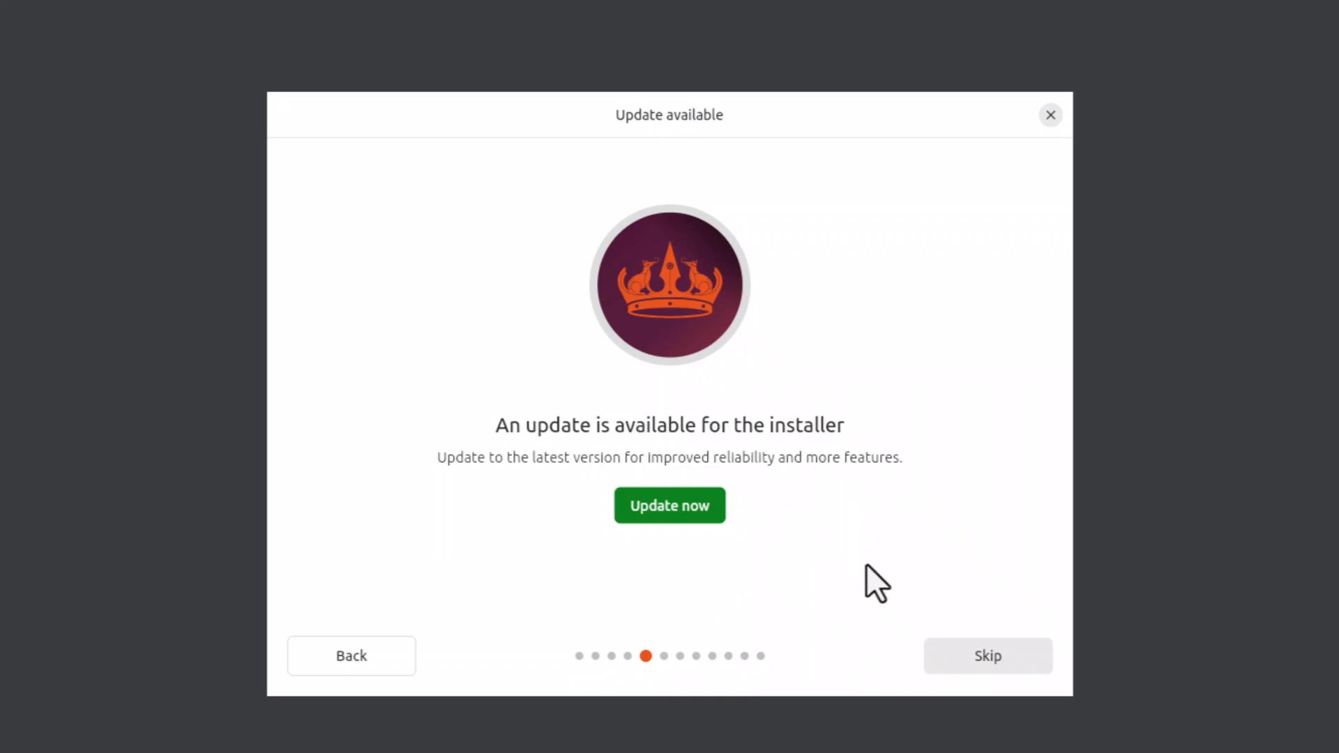
pyautogui.click(978, 655)
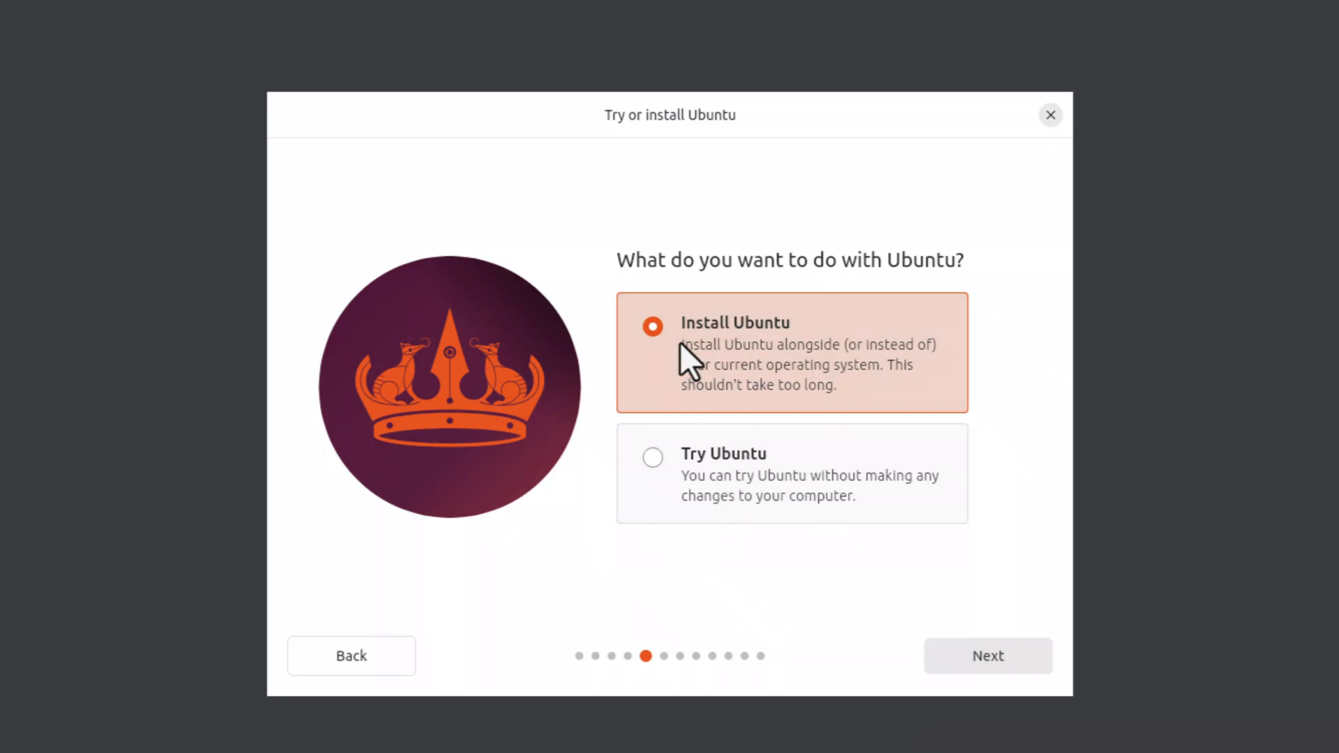
# Choose Install Ubuntu with the extended selection of apps, keeping default proprietary software options
pyautogui.click(993, 648)
pyautogui.click(992, 651)
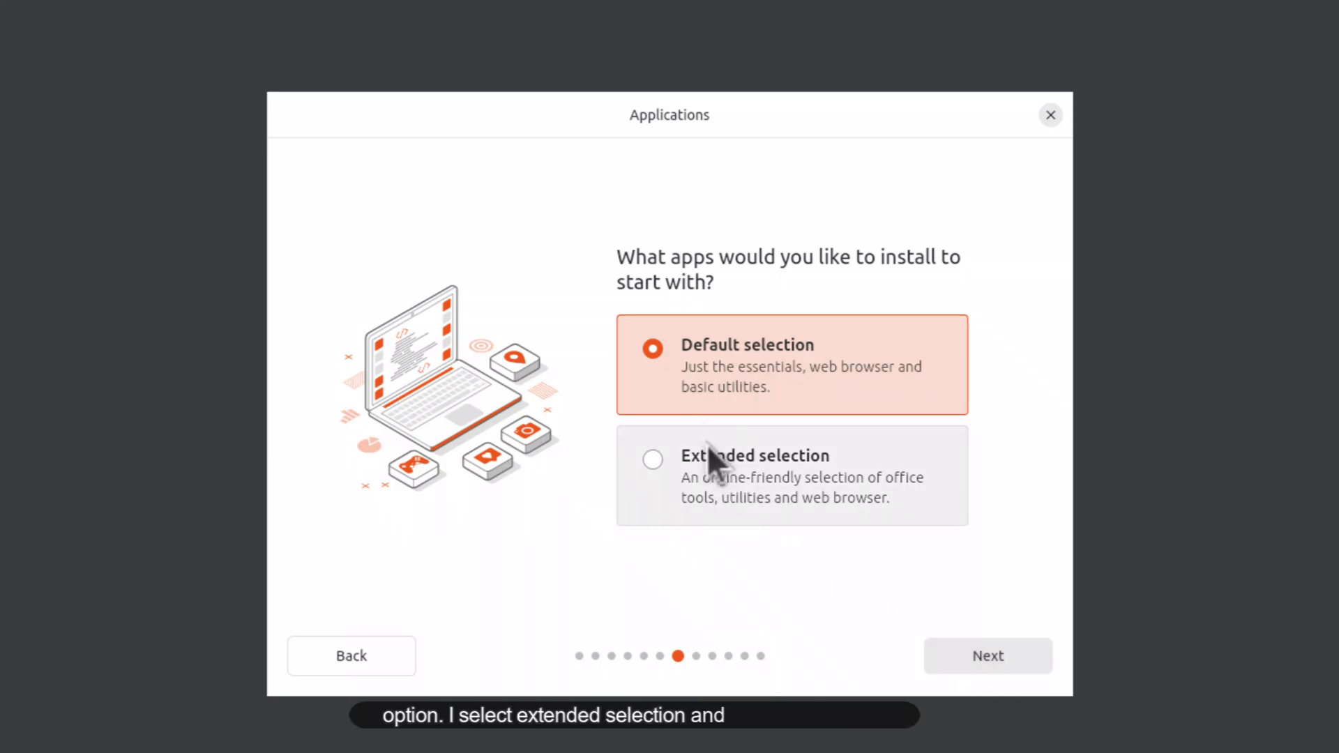
pyautogui.click(644, 461)
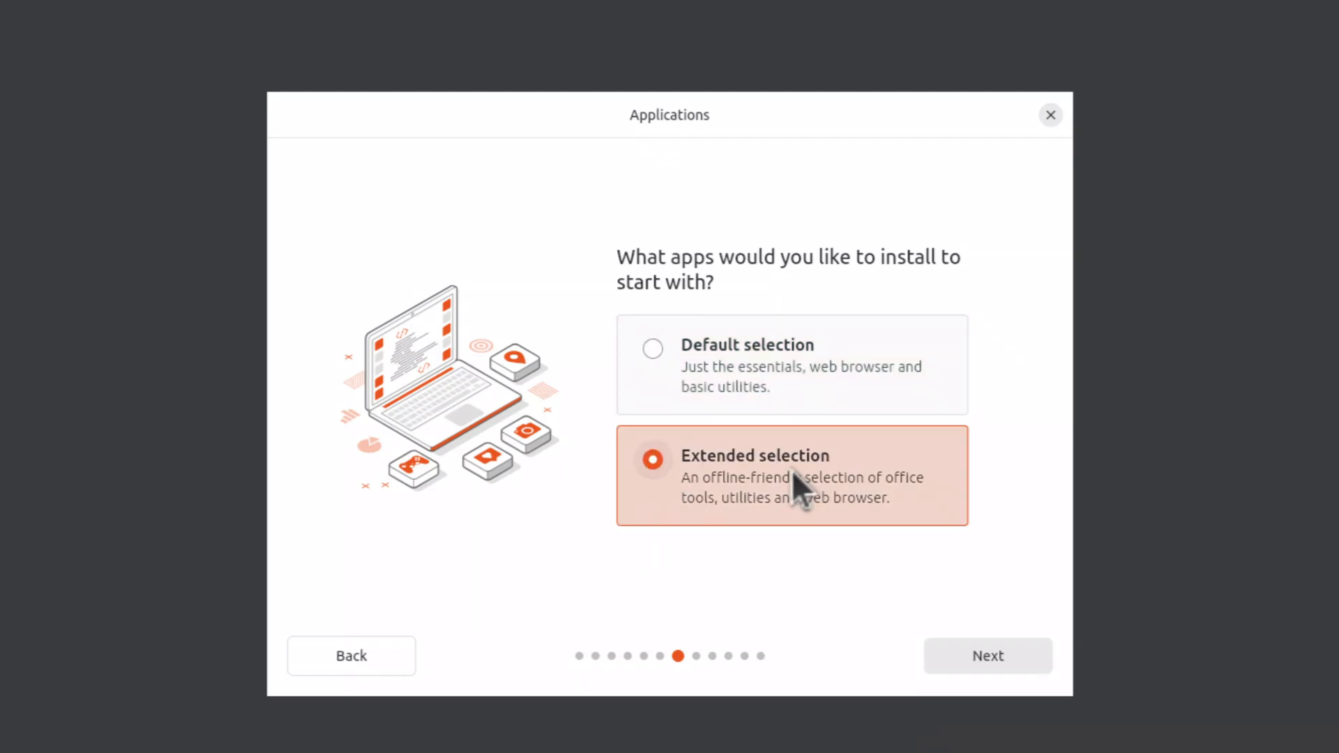
pyautogui.click(973, 663)
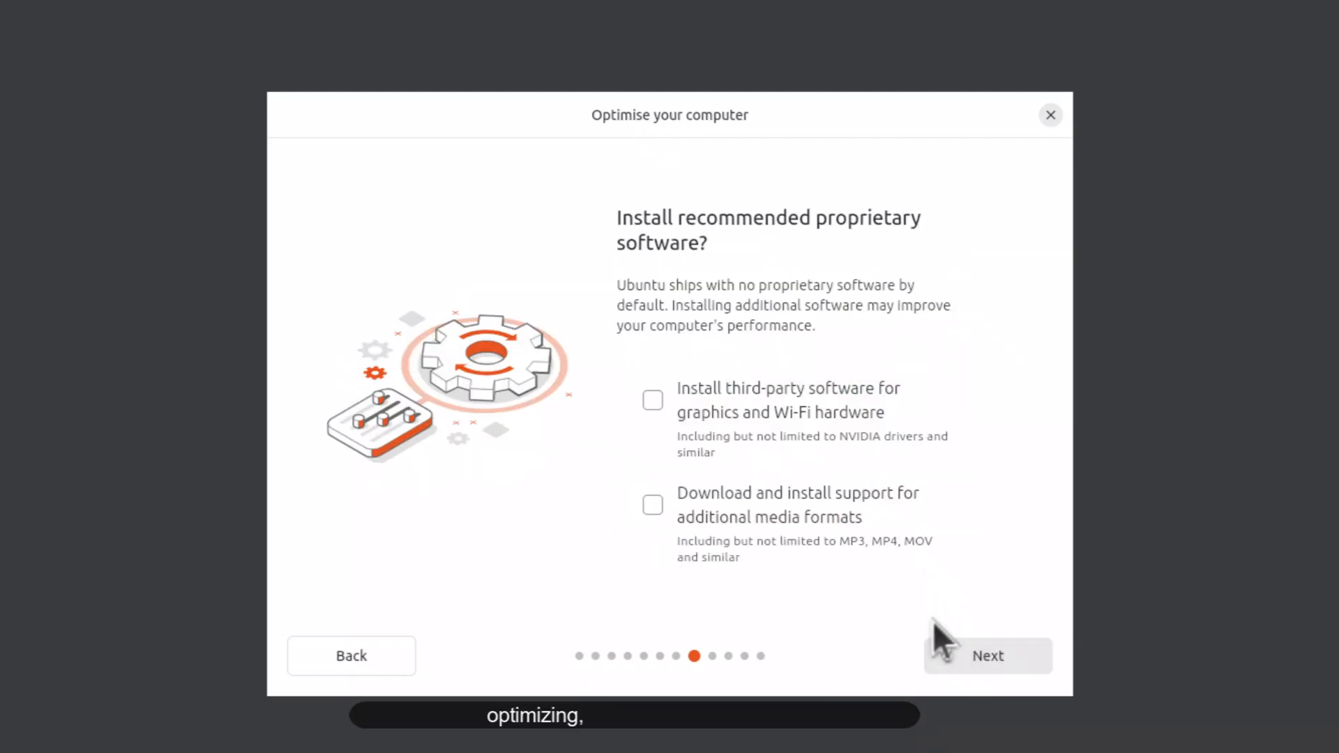
pyautogui.click(983, 662)
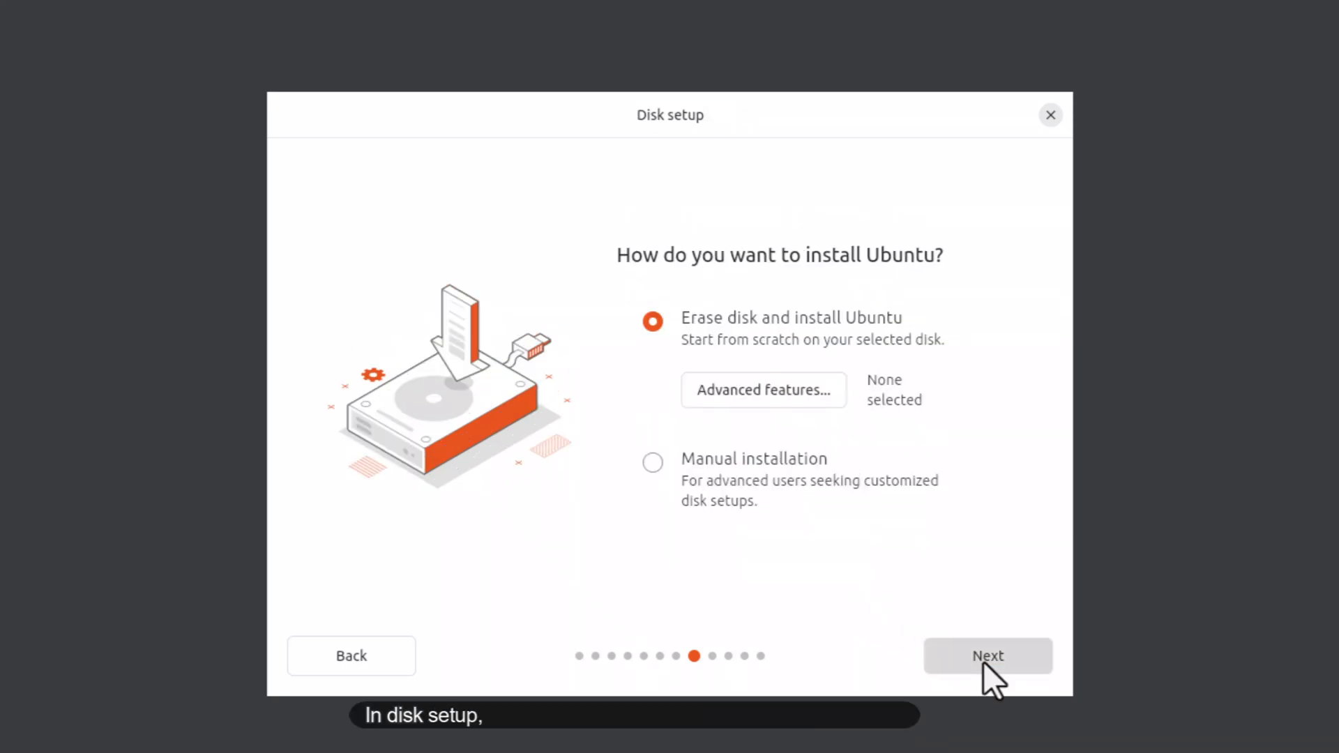
# Keep Erase disk and install Ubuntu with advanced features set to None, then continue
pyautogui.click(685, 493)
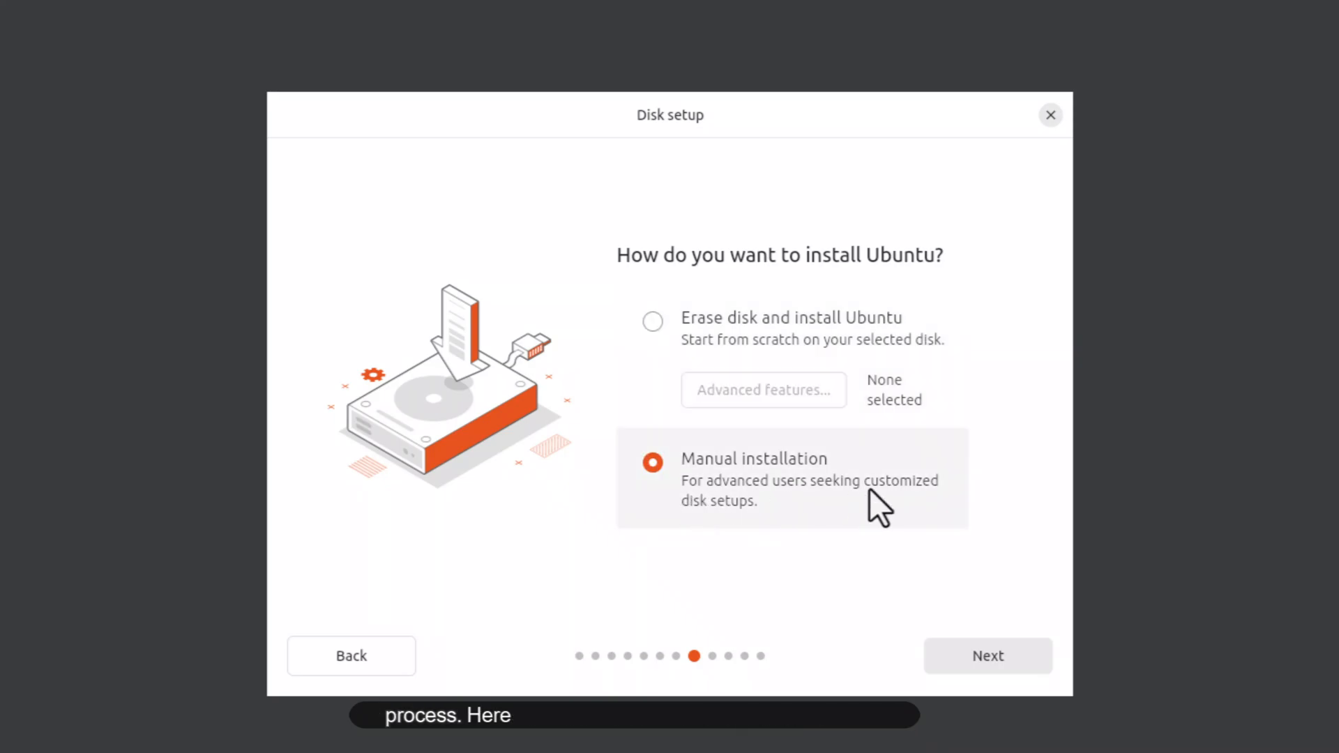
pyautogui.click(652, 319)
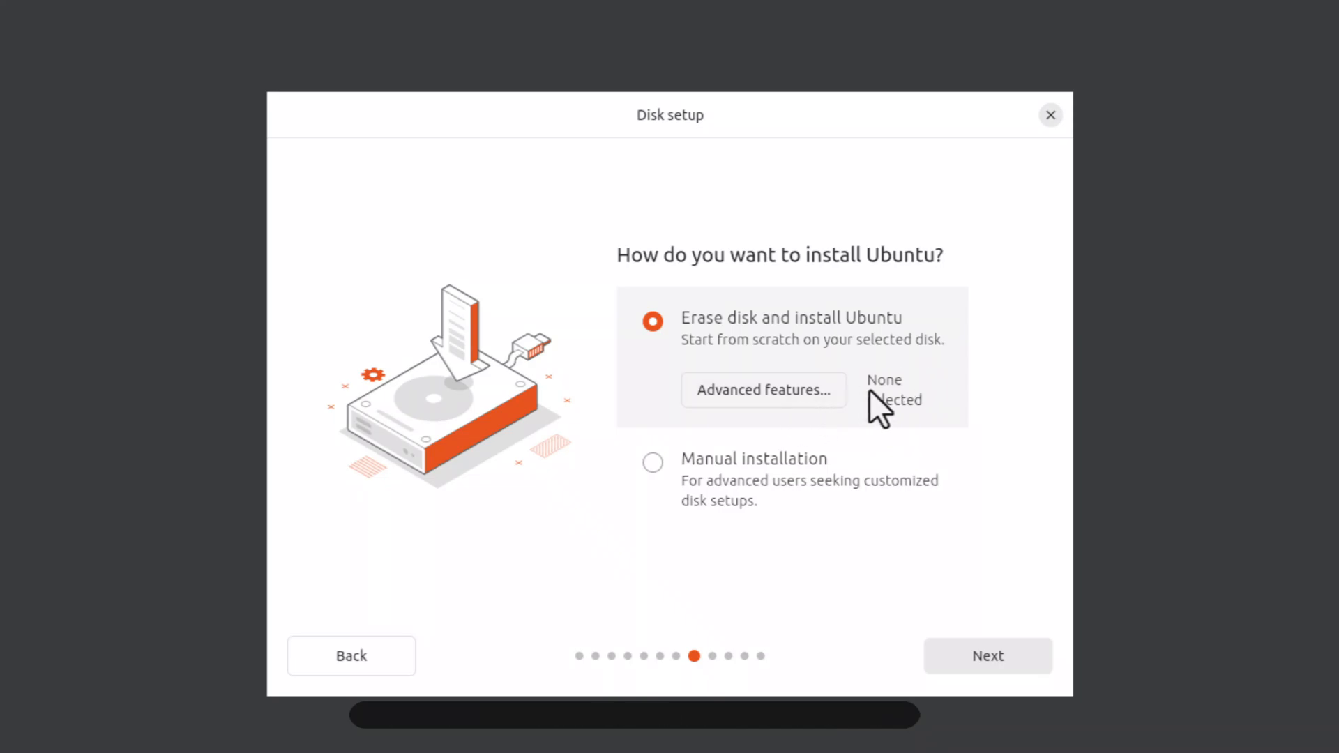
pyautogui.click(814, 395)
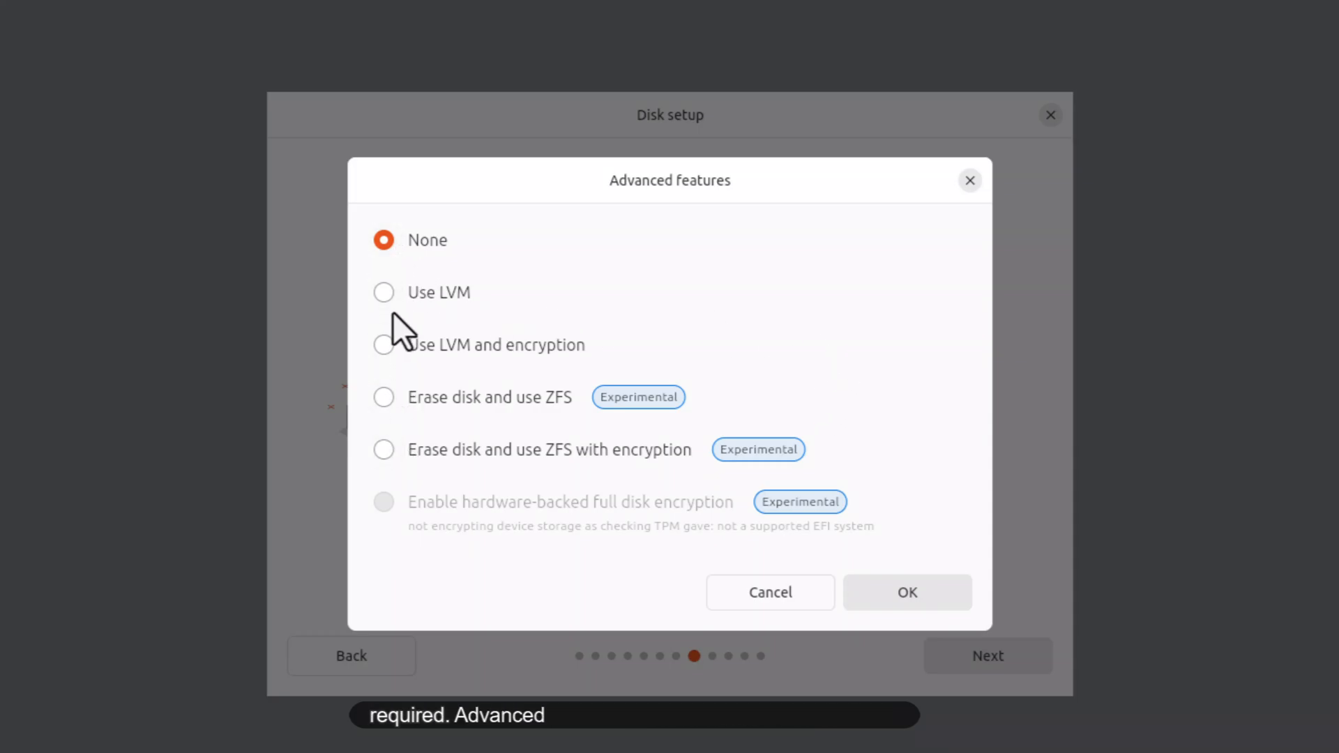
pyautogui.click(464, 305)
pyautogui.click(385, 241)
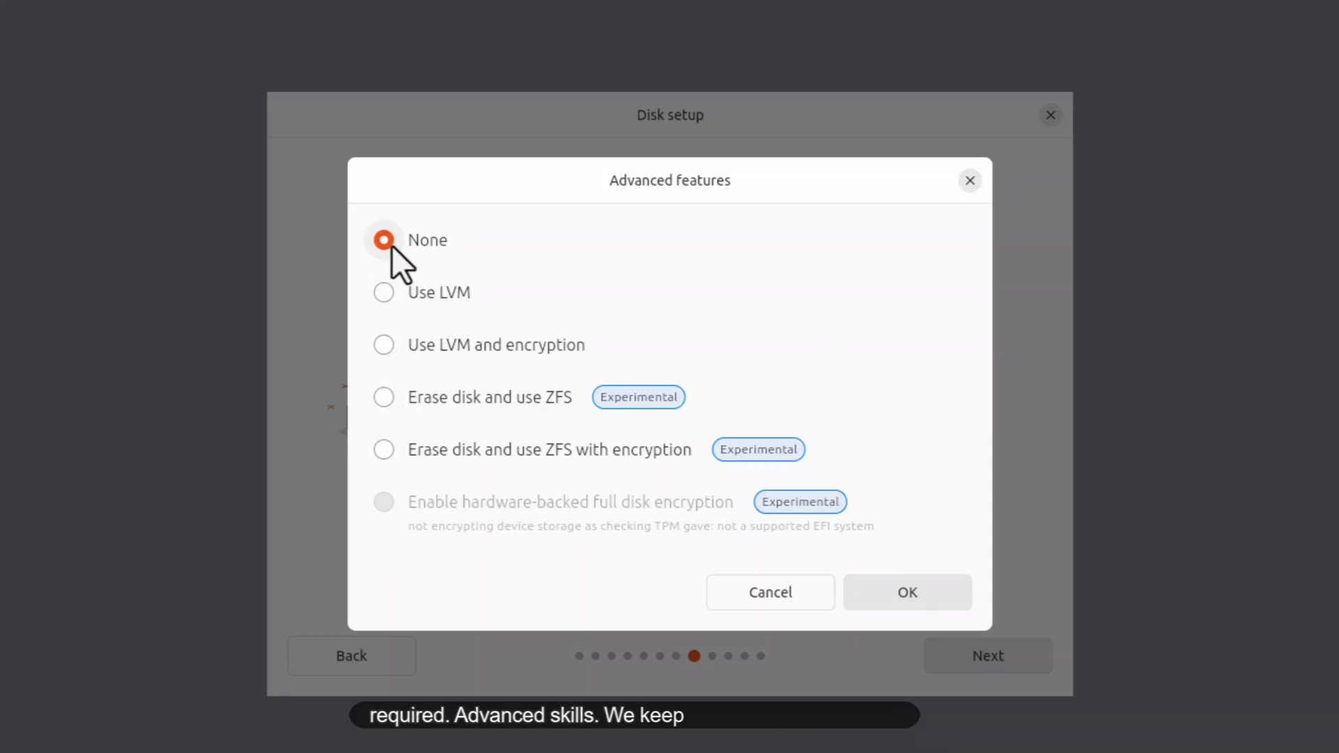
pyautogui.click(910, 603)
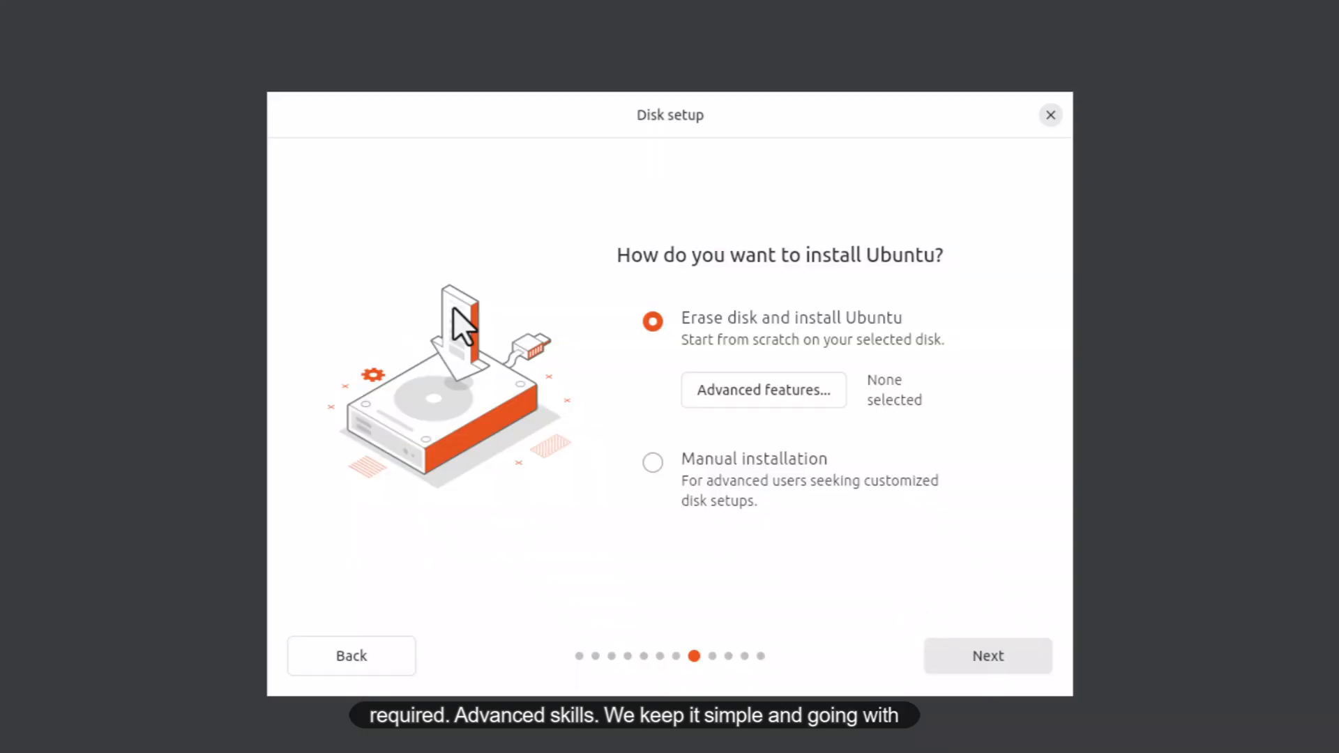
pyautogui.click(993, 662)
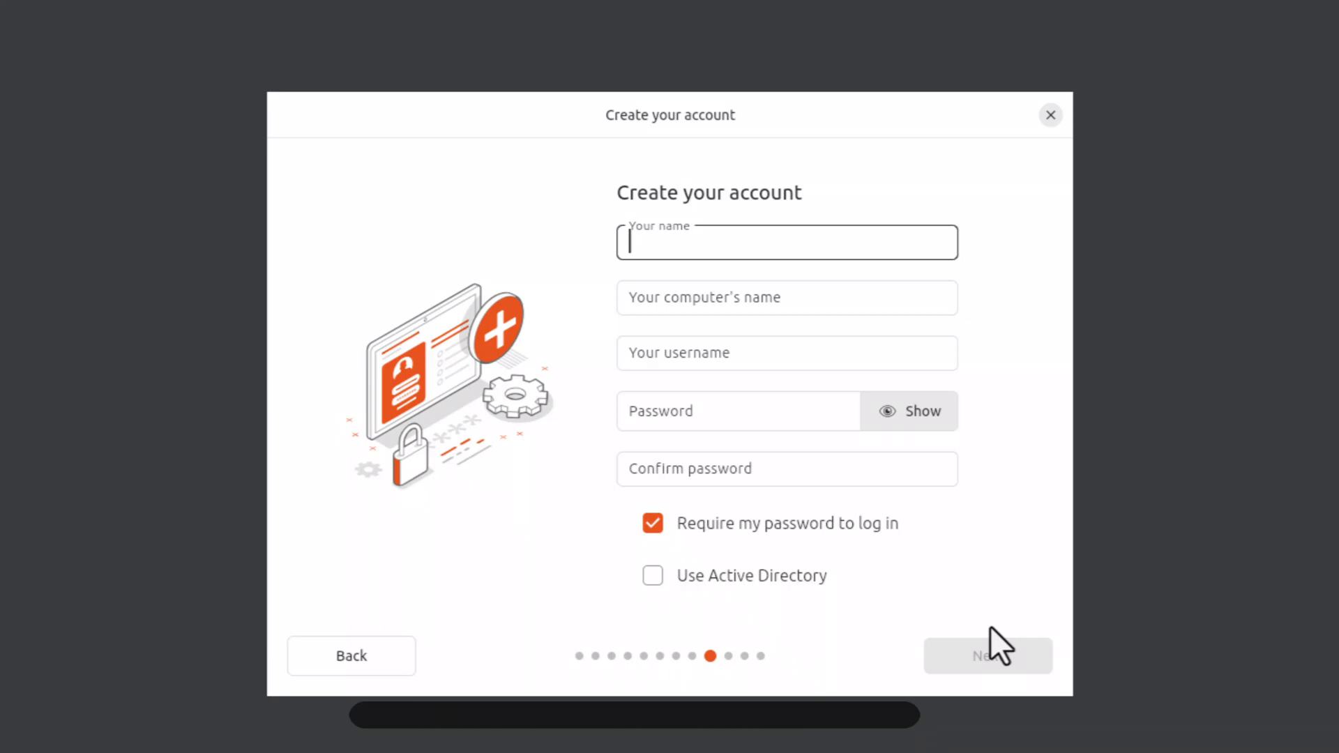
# Enter the account name and remove '-VirtualBox' from the computer's name
pyautogui.write('TecHub')
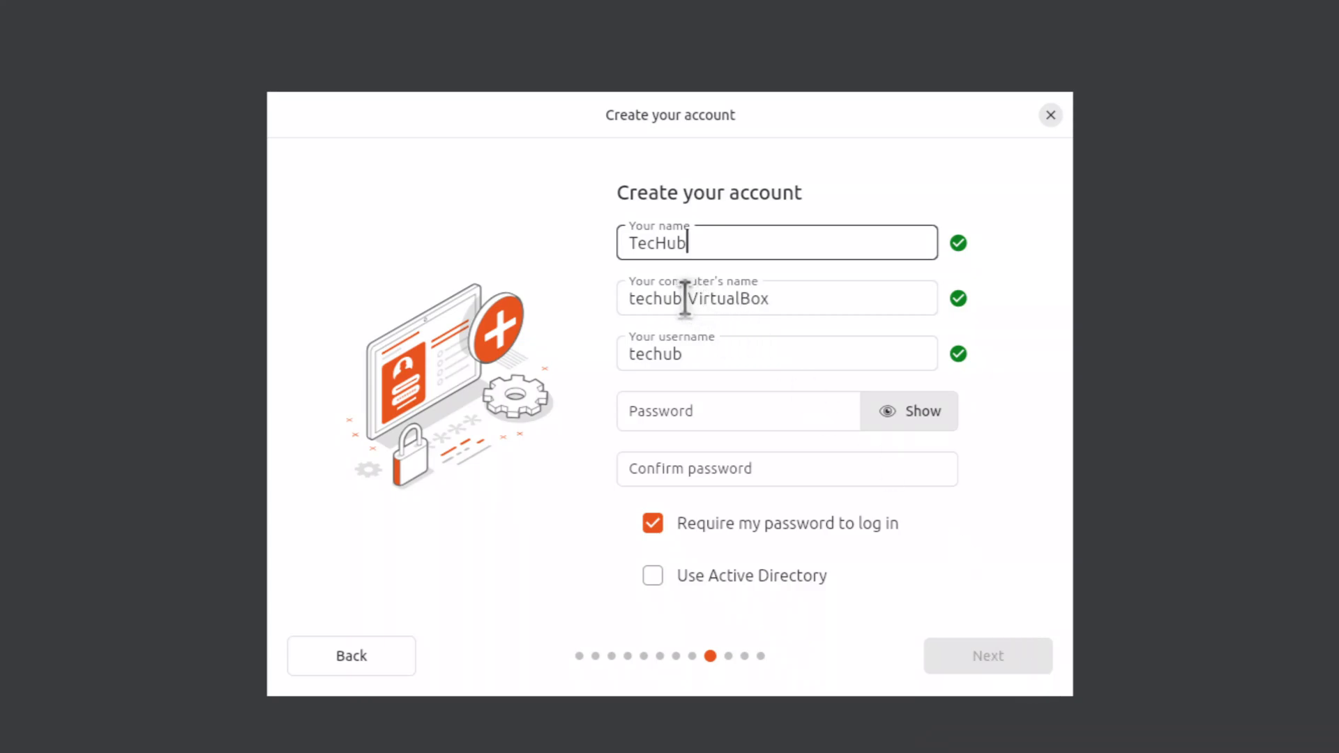
pyautogui.moveTo(685, 298); pyautogui.dragTo(794, 297)
pyautogui.press('BackSpace')
pyautogui.press('BackSpace')
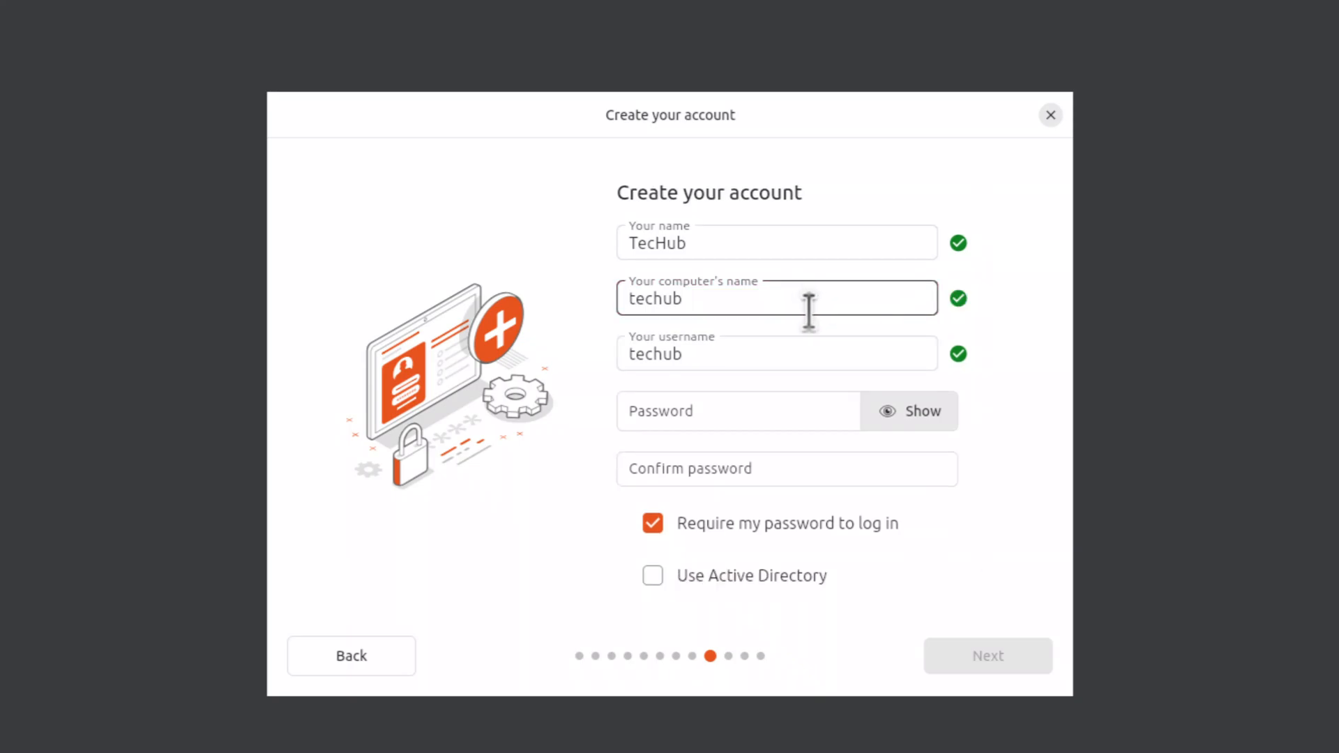
# Enter the account password and its confirmation, then continue to the timezone step
pyautogui.click(675, 410)
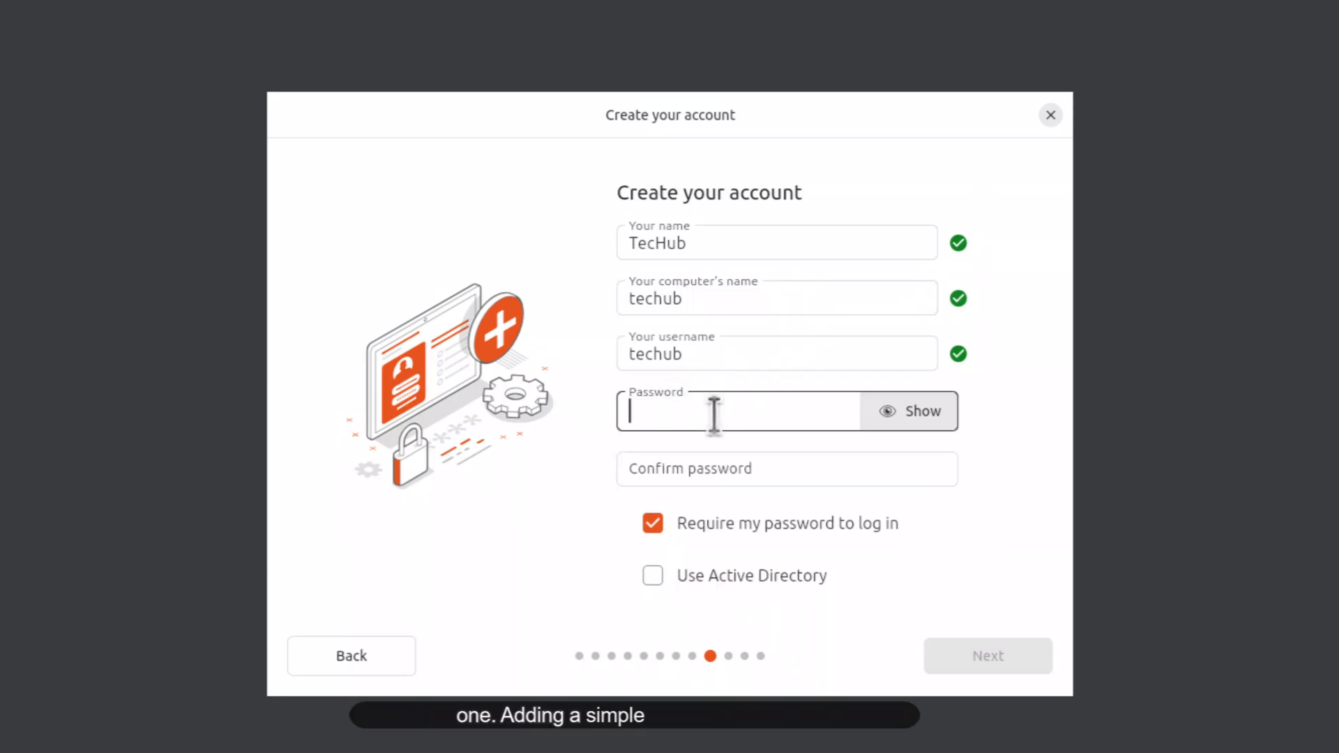
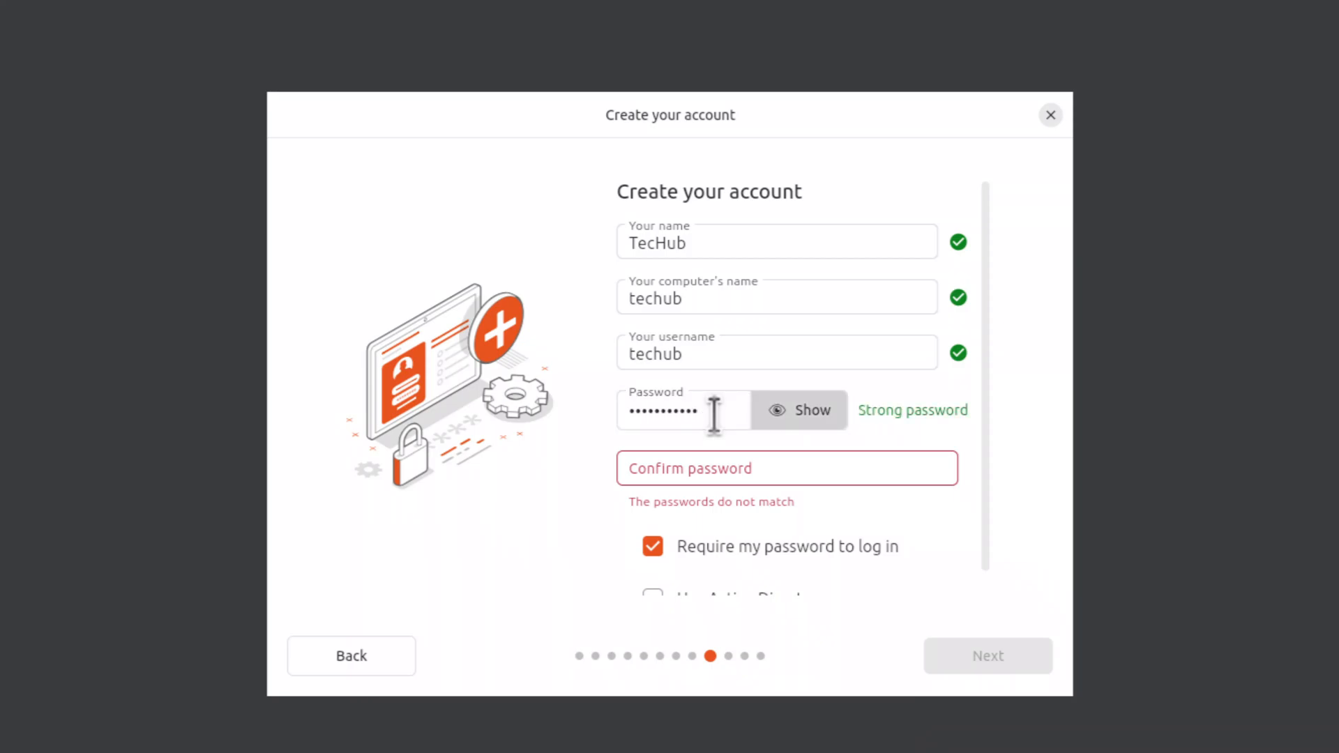
pyautogui.click(738, 473)
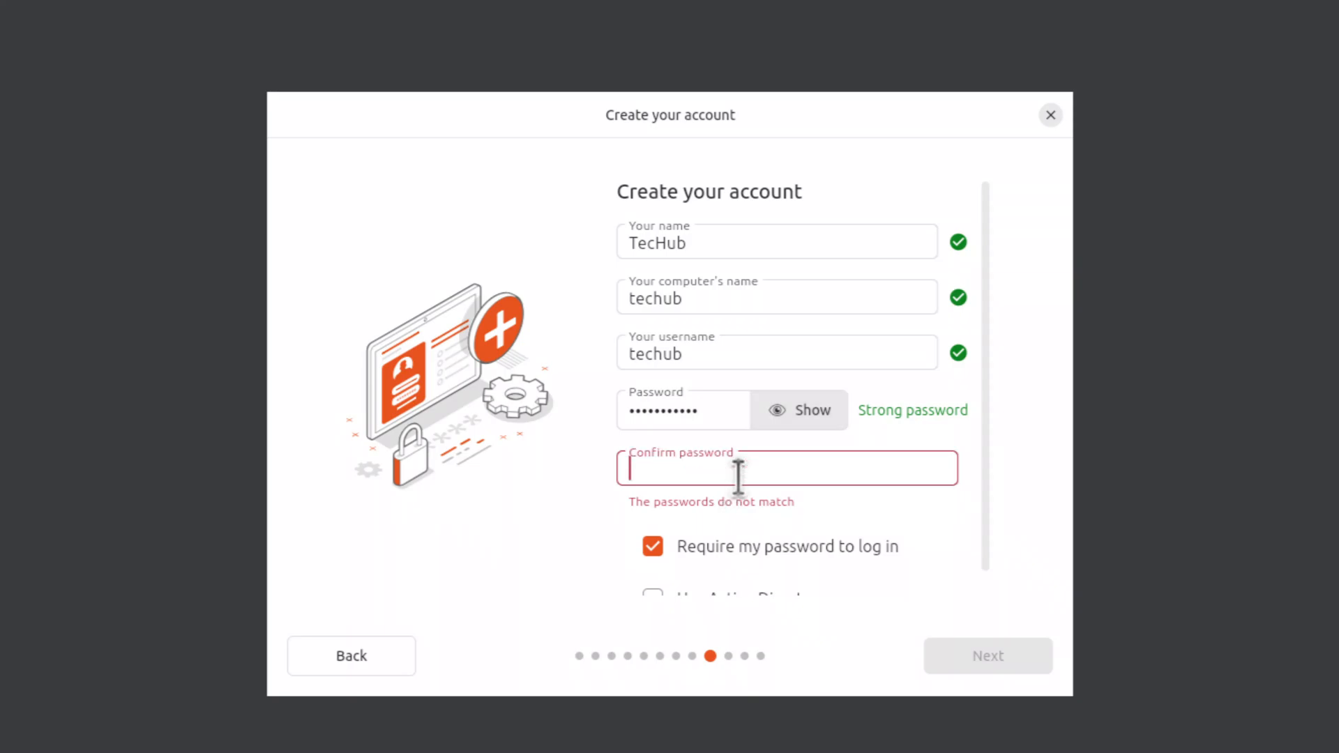
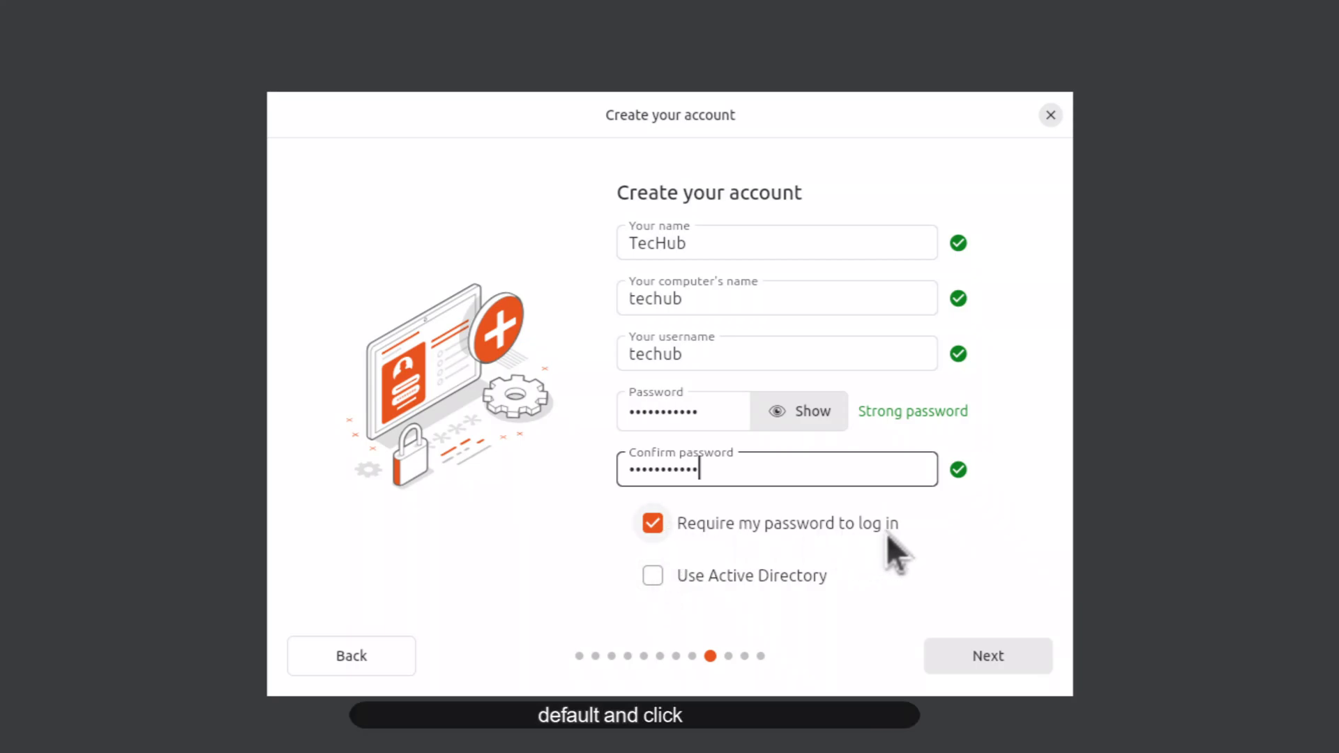
pyautogui.click(1001, 662)
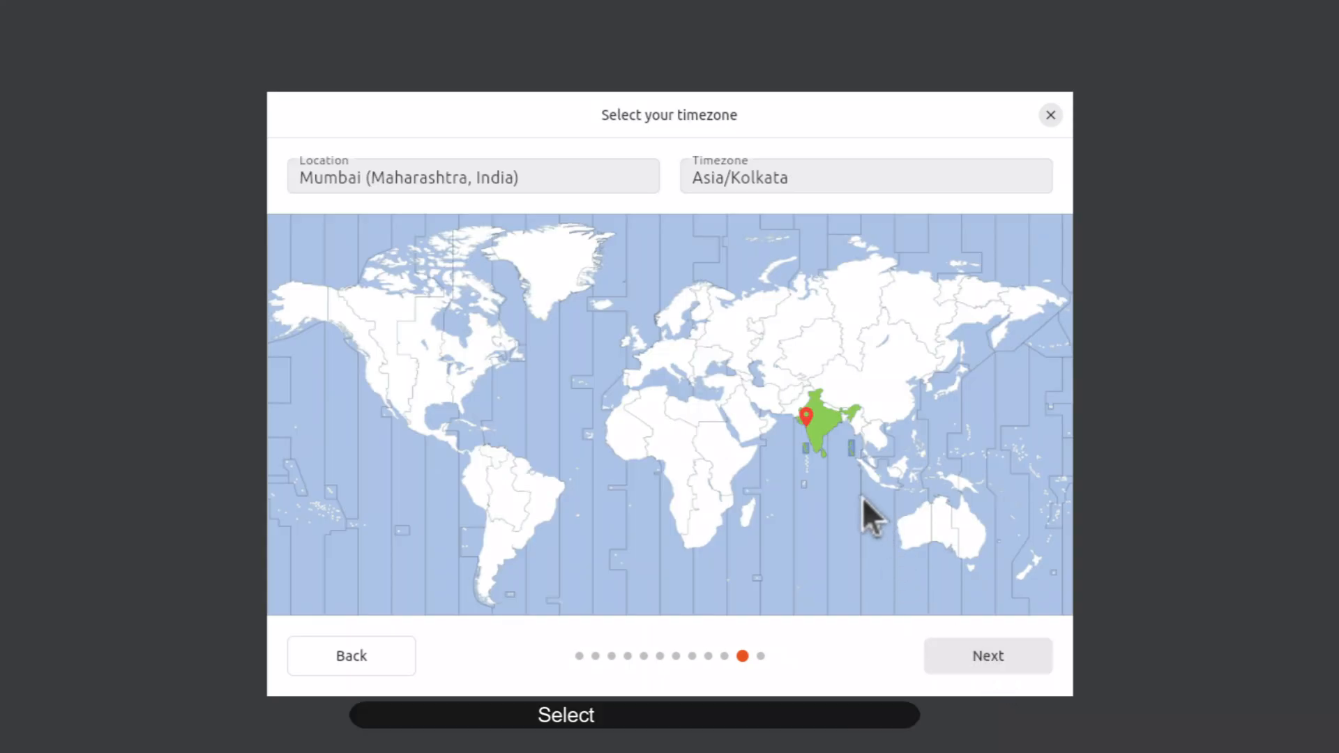
# Pick India on the timezone map so Location shows Mumbai, Asia/Kolkata, and continue
pyautogui.click(818, 431)
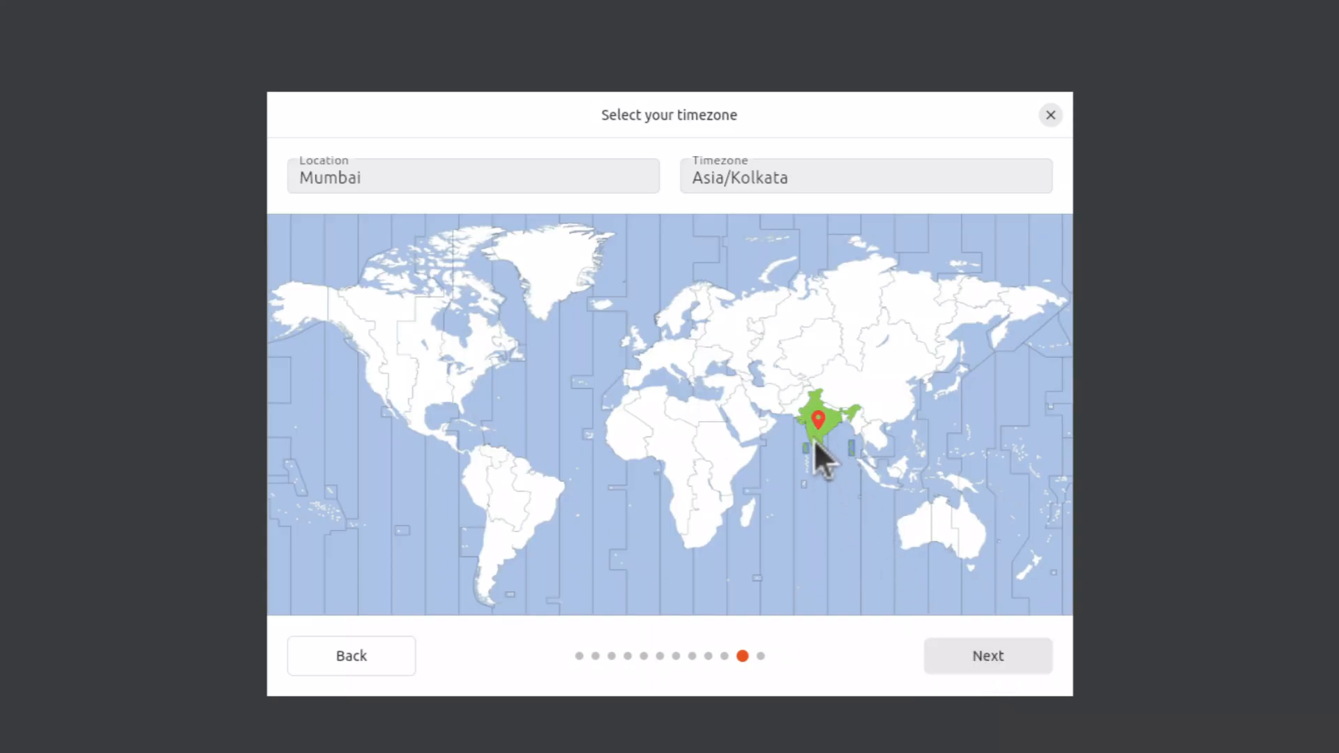
pyautogui.click(817, 446)
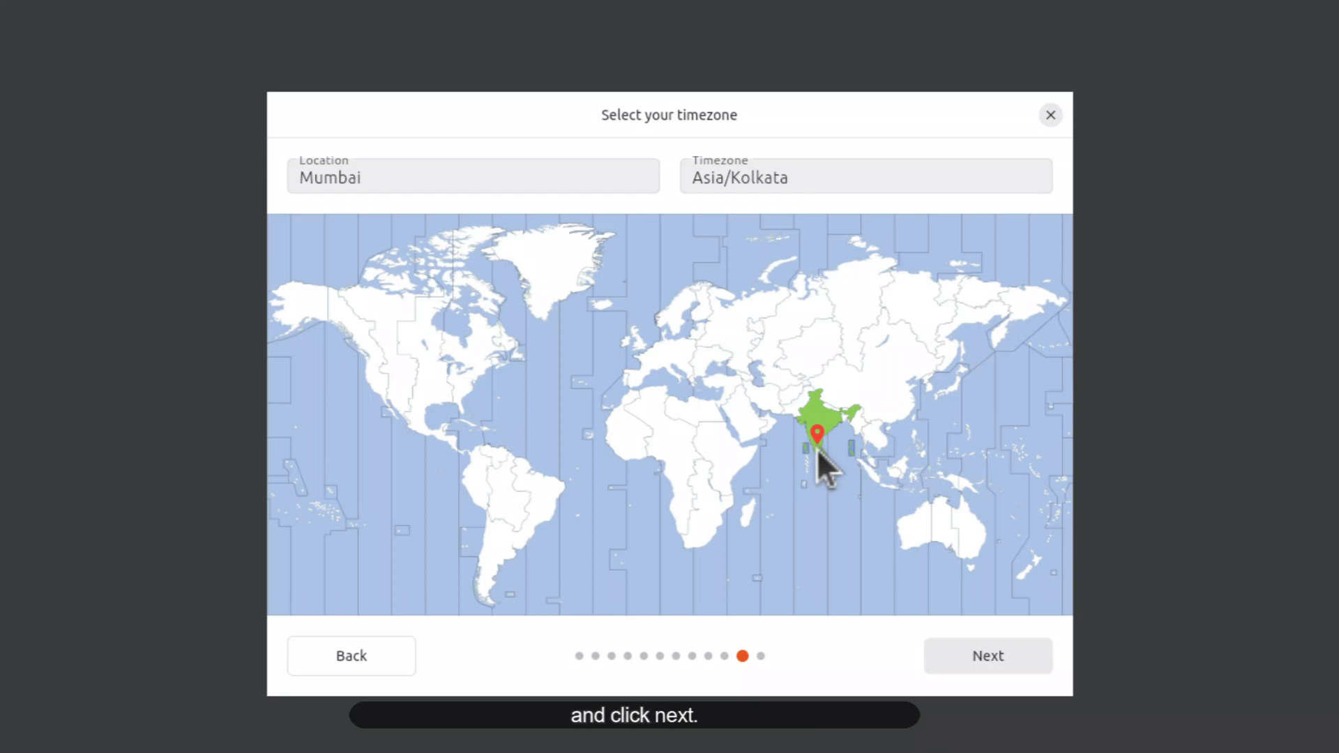
pyautogui.click(988, 652)
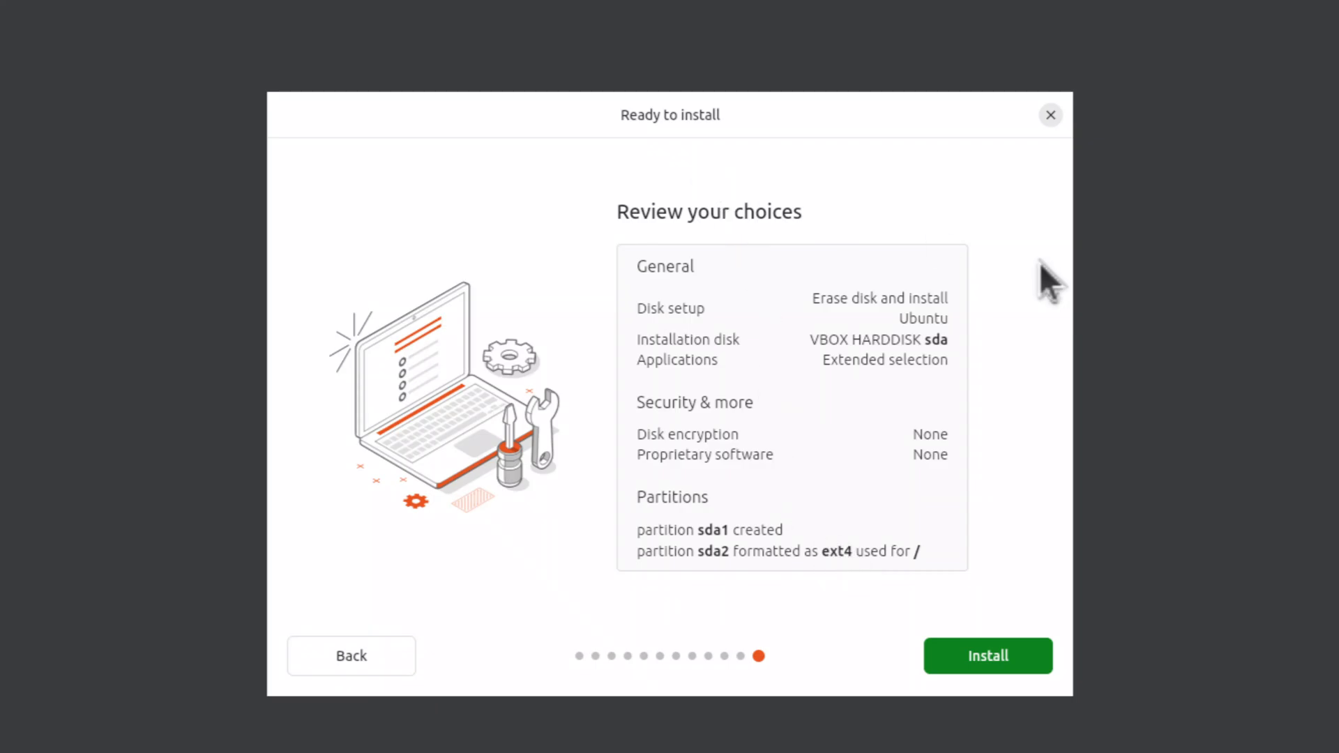
# Start the installation from the Review your choices page
pyautogui.click(991, 659)
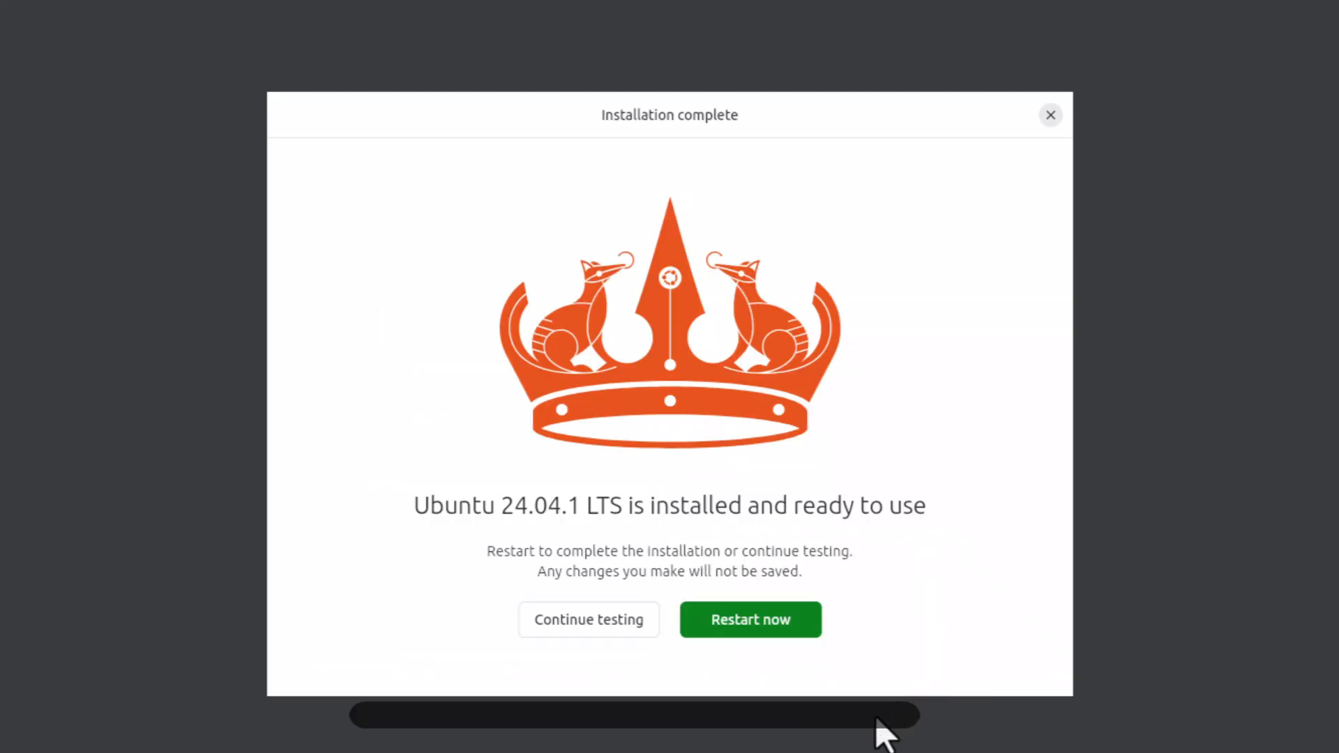
# Restart into the installed Ubuntu, pass the remove-medium prompt, and log in with the account password
pyautogui.click(749, 621)
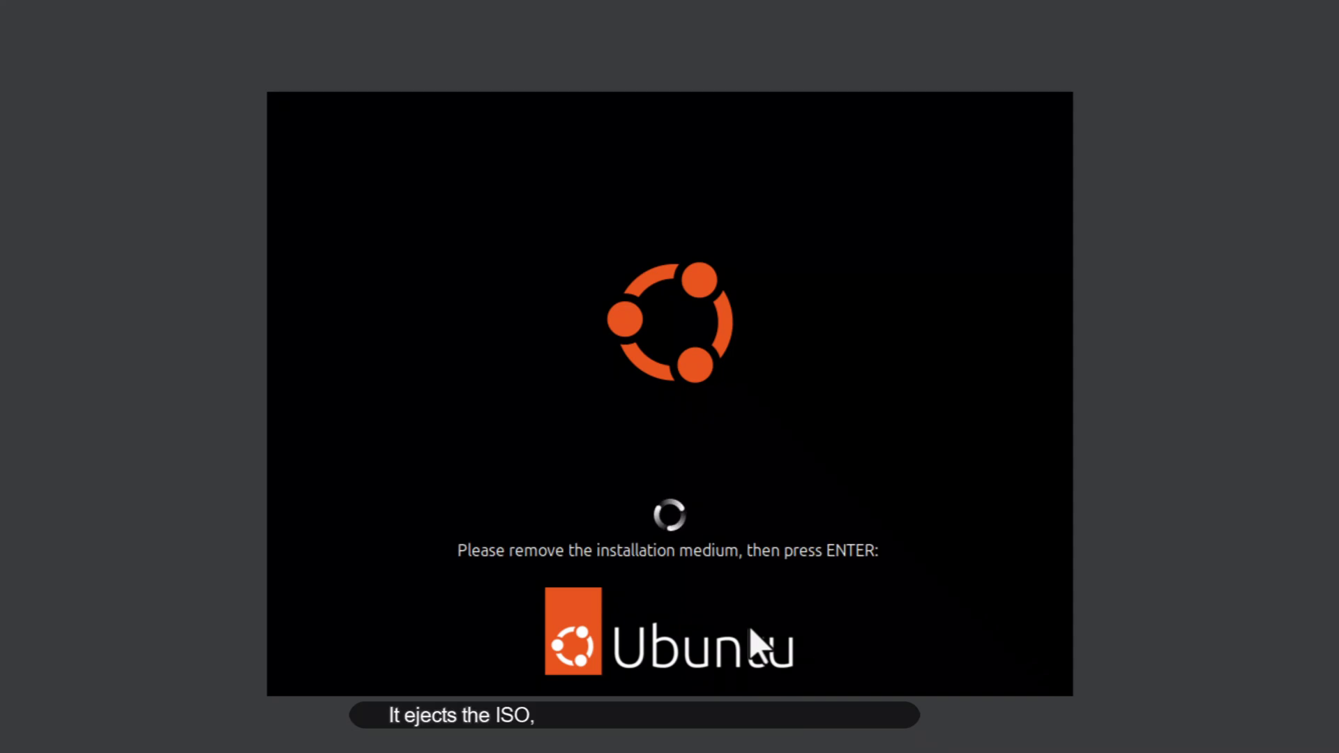
pyautogui.press('Return')
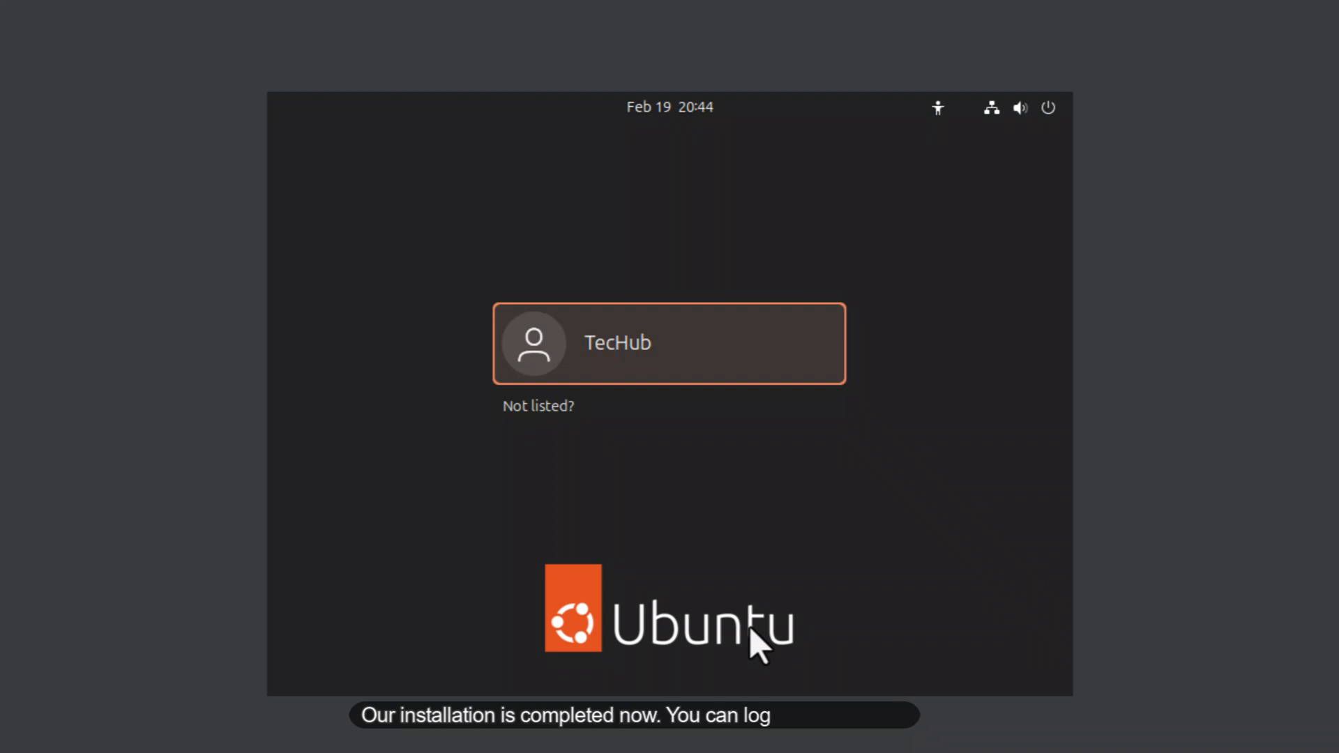
pyautogui.press('Return')
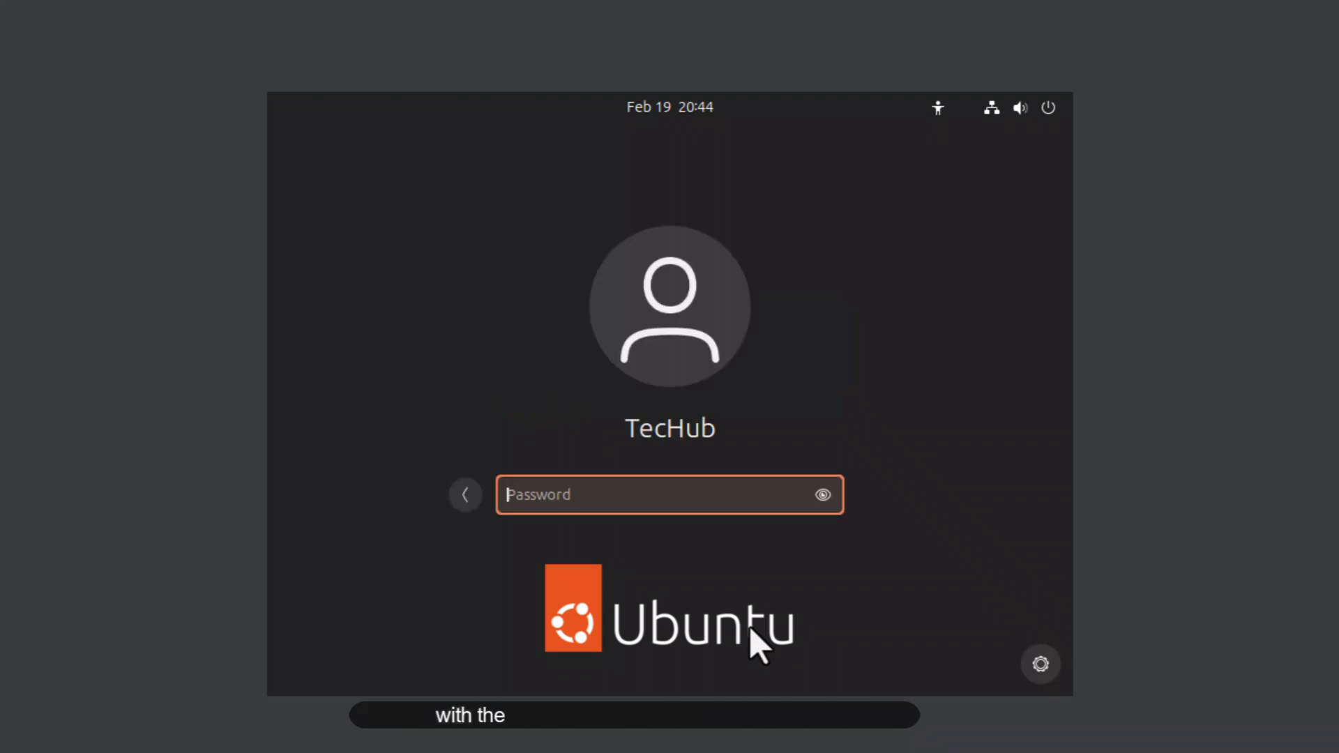
pyautogui.write('******')
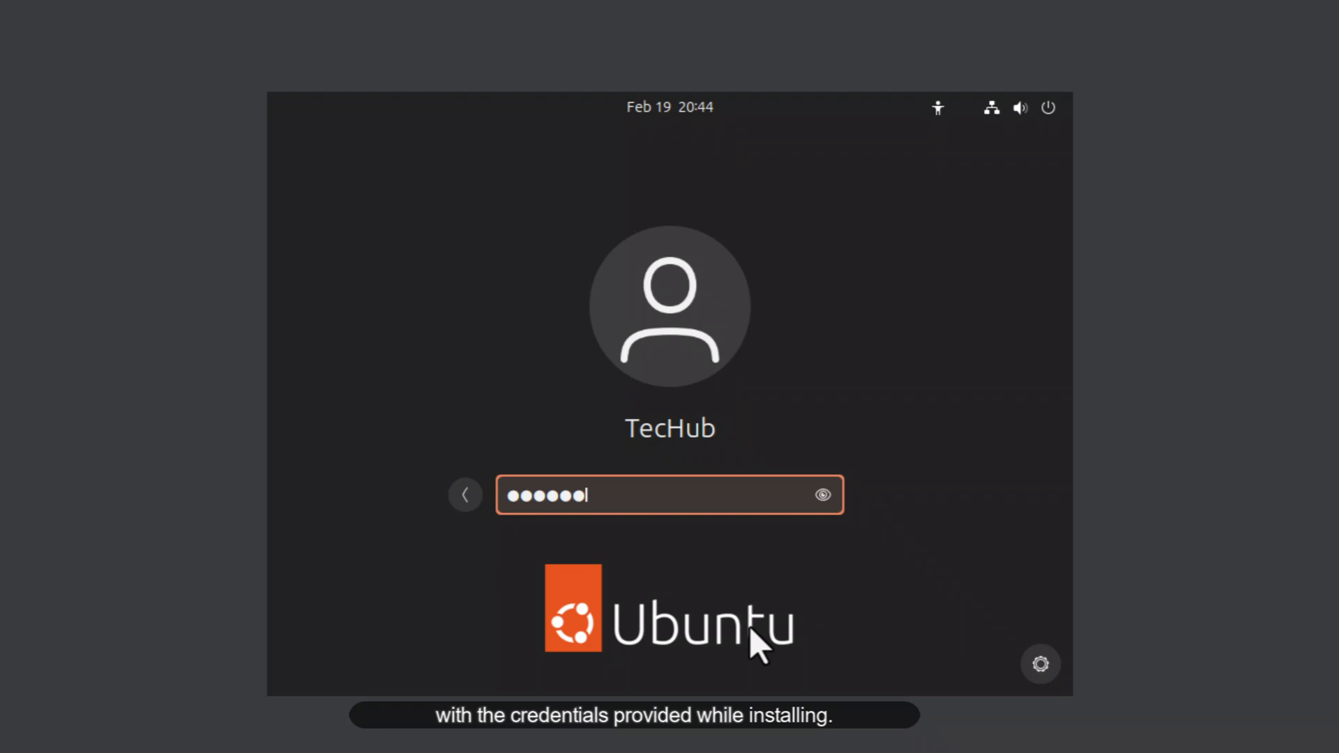
pyautogui.write('*****')
pyautogui.press('Return')
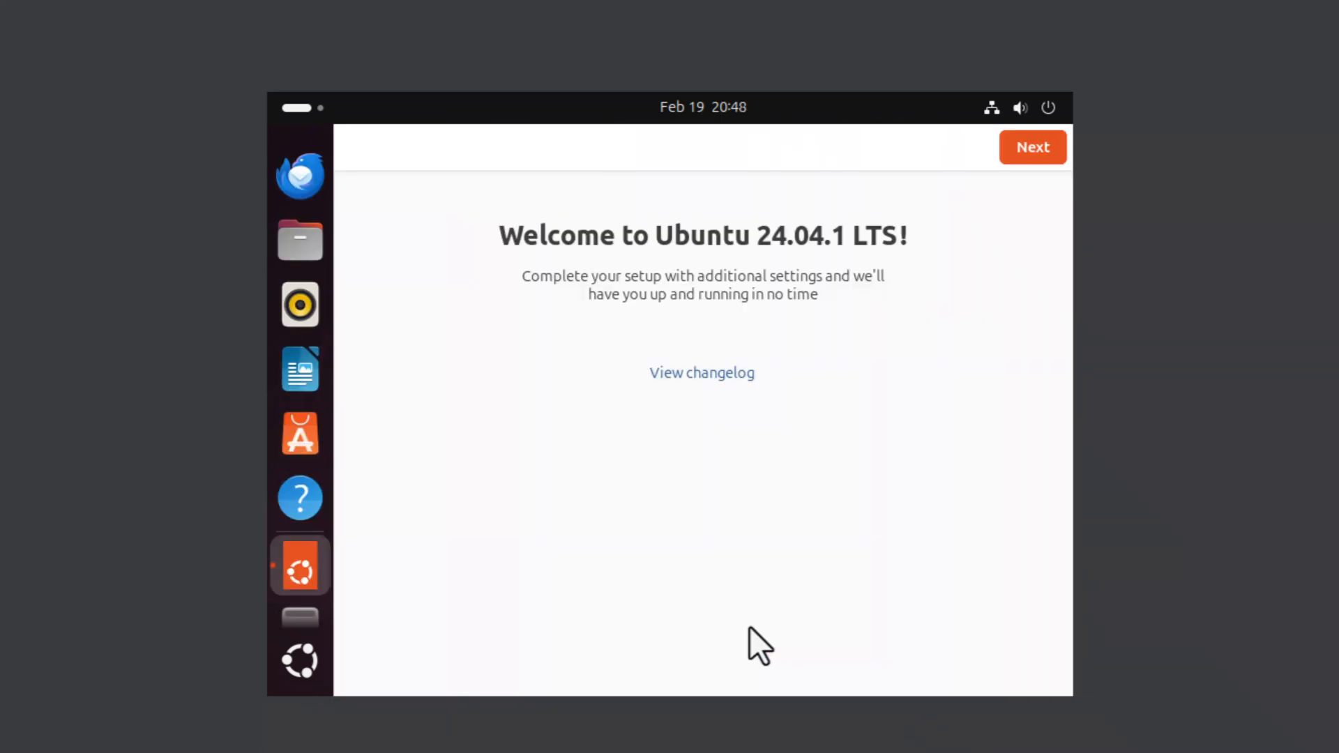
# Finish Ubuntu's welcome wizard, skipping Ubuntu Pro and choosing 'No, don't share system data'
pyautogui.click(1041, 155)
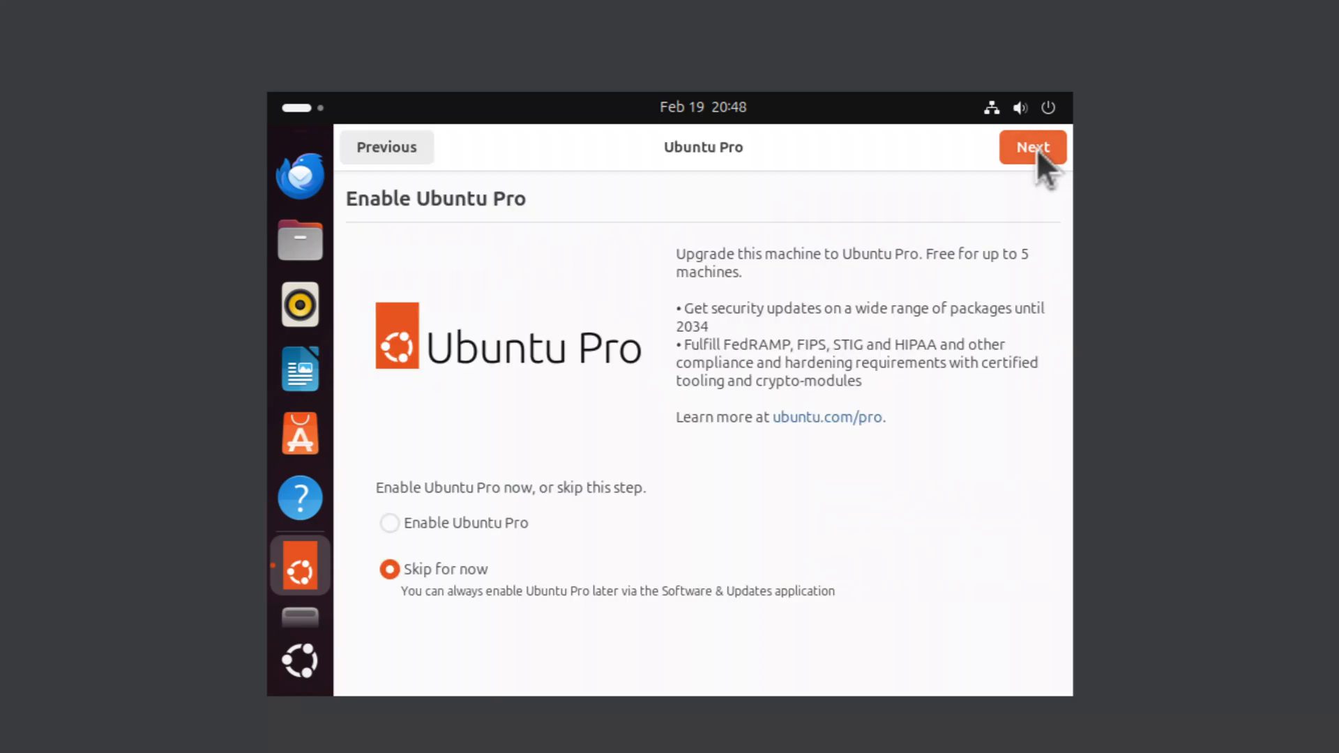
pyautogui.click(1032, 143)
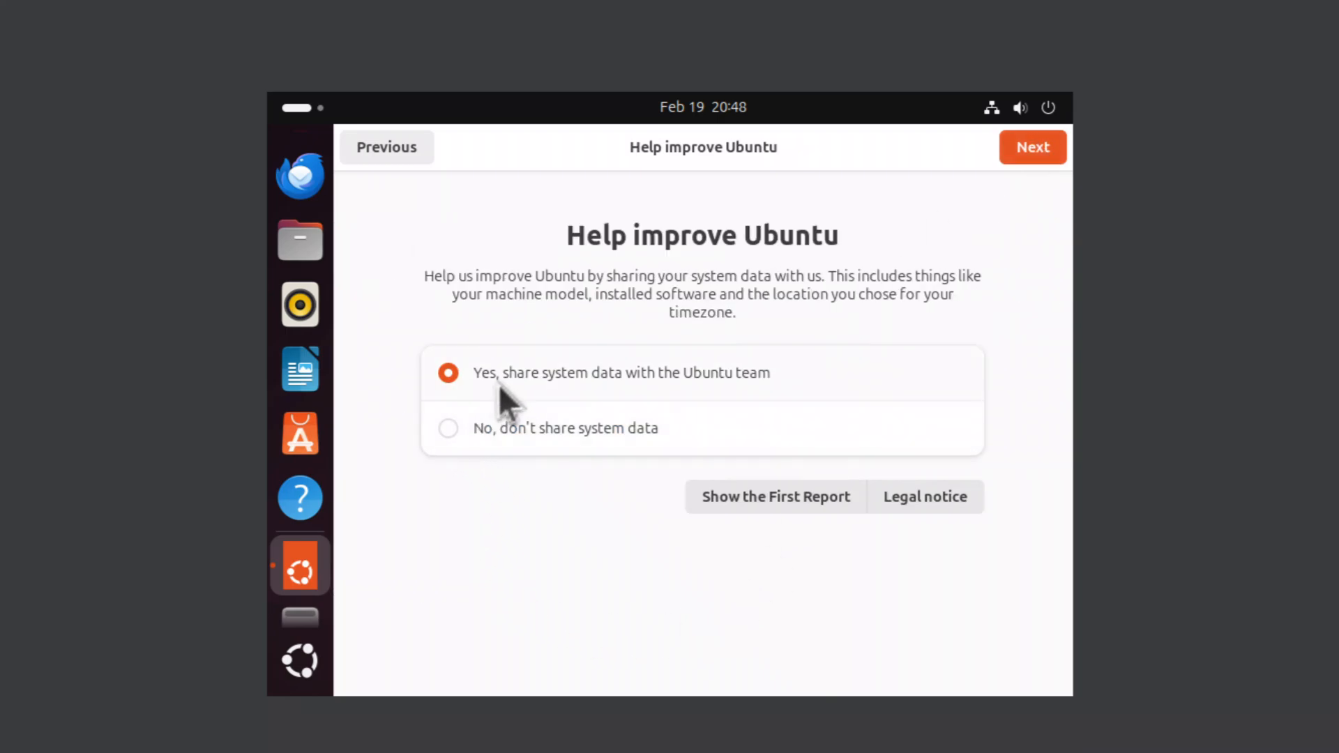
pyautogui.click(445, 421)
pyautogui.click(1030, 158)
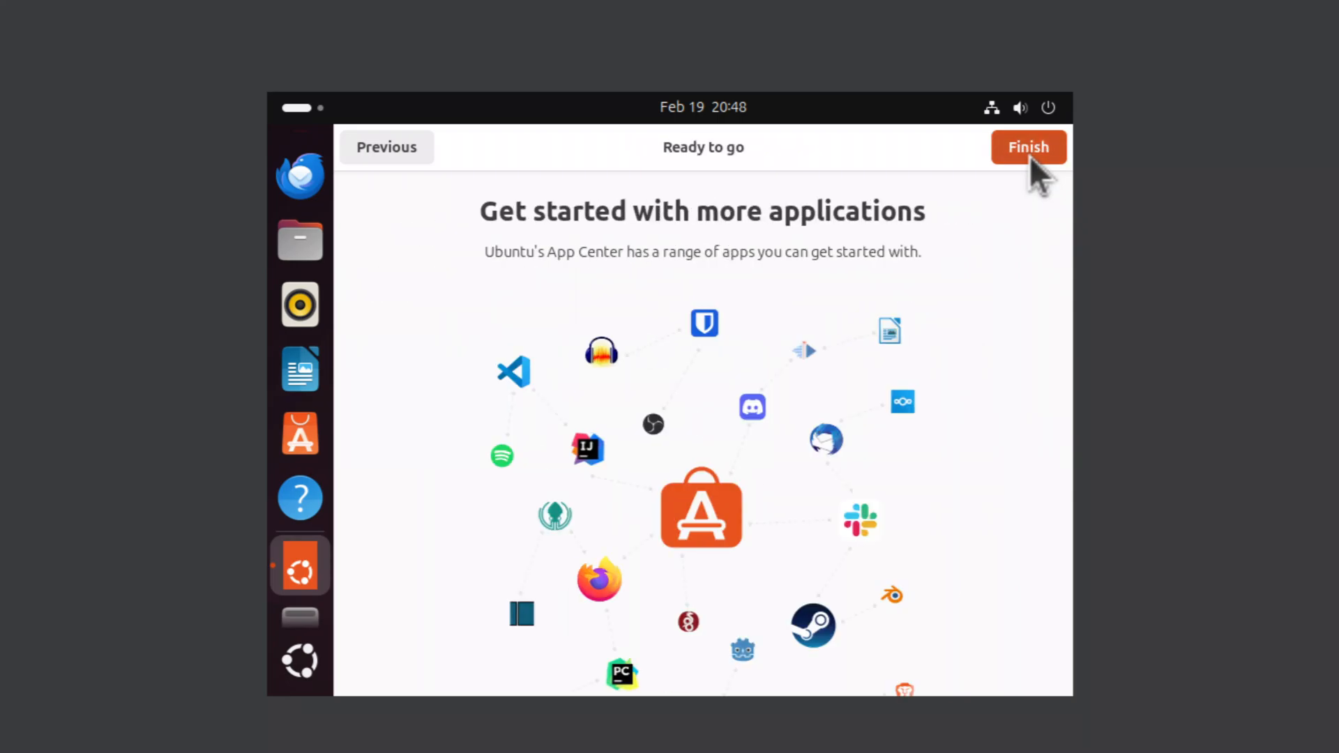
pyautogui.click(1029, 156)
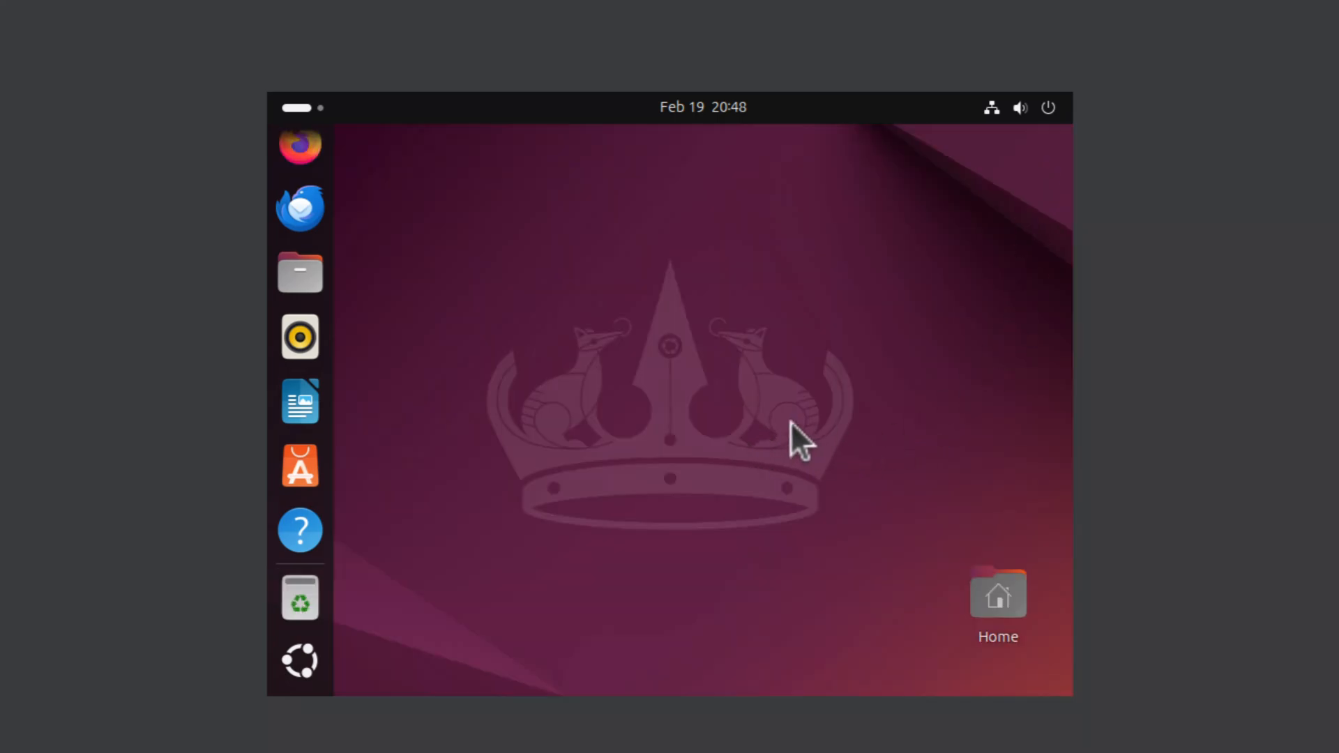